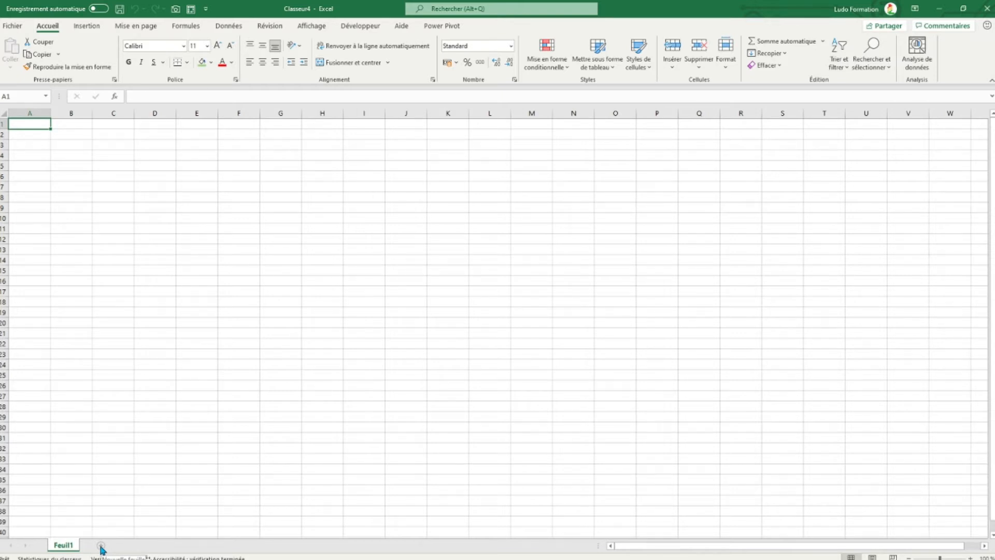
# Add three new blank worksheets after Feuil1.
pyautogui.click(101, 545)
pyautogui.click(132, 545)
pyautogui.click(164, 546)
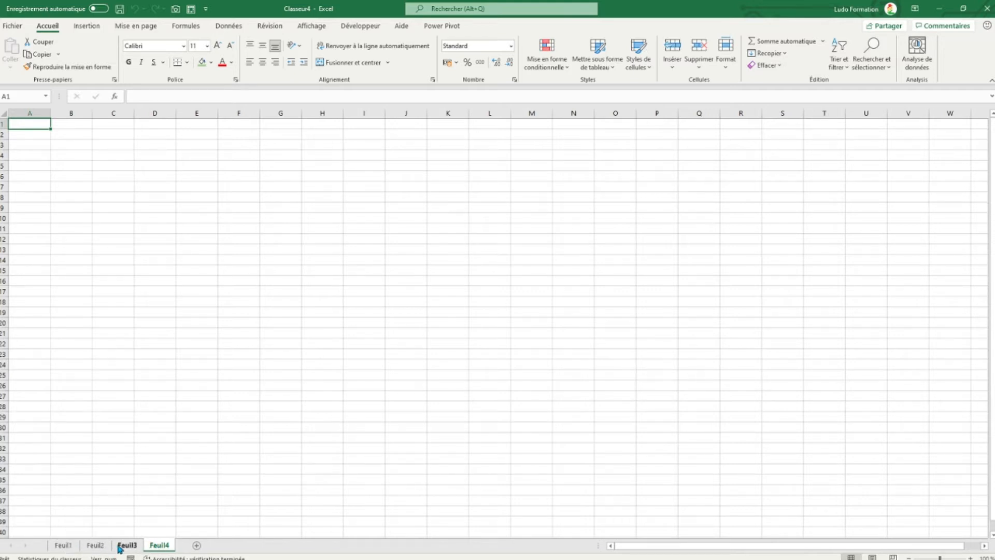
# Insert a new blank worksheet before Feuil4 and another one before Feuil2.
pyautogui.rightClick(162, 549)
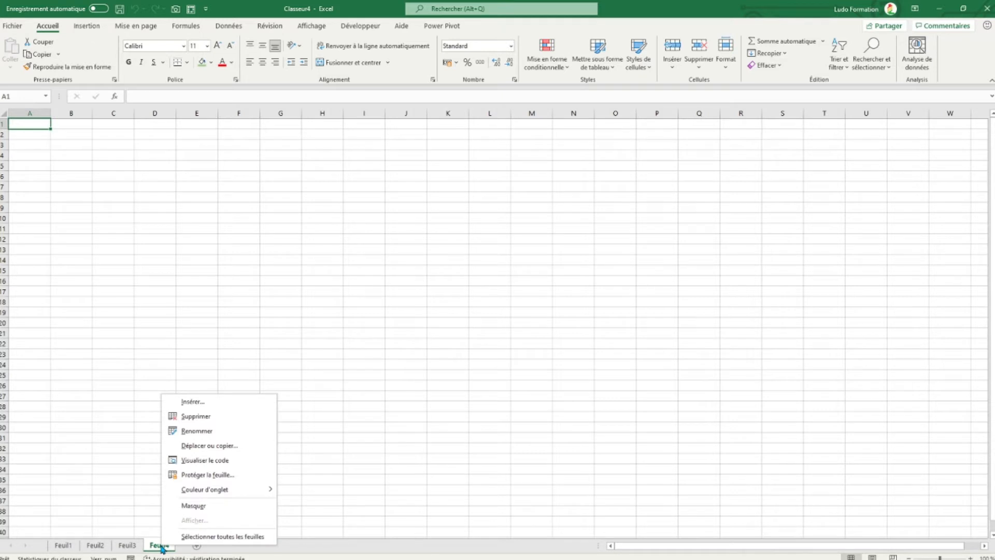
pyautogui.click(209, 406)
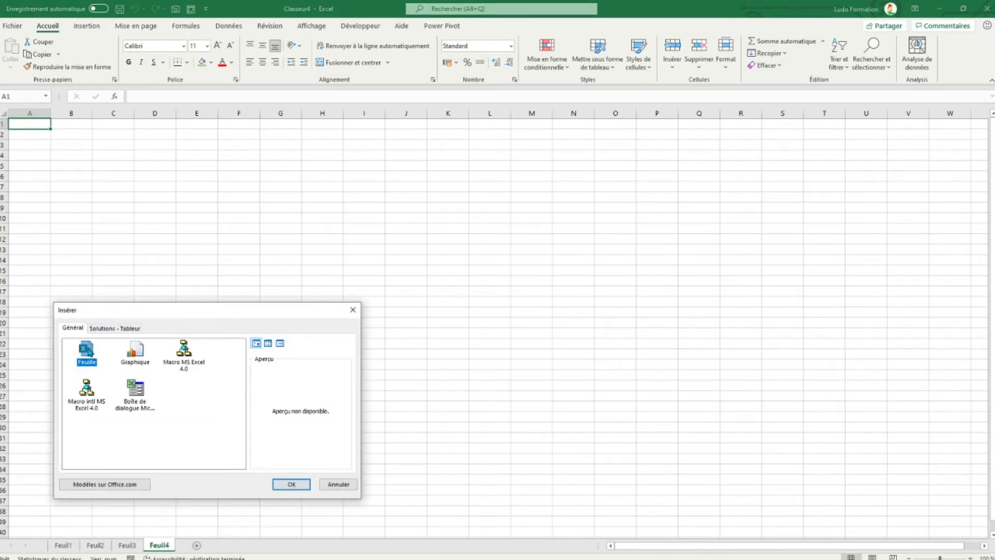
pyautogui.click(291, 484)
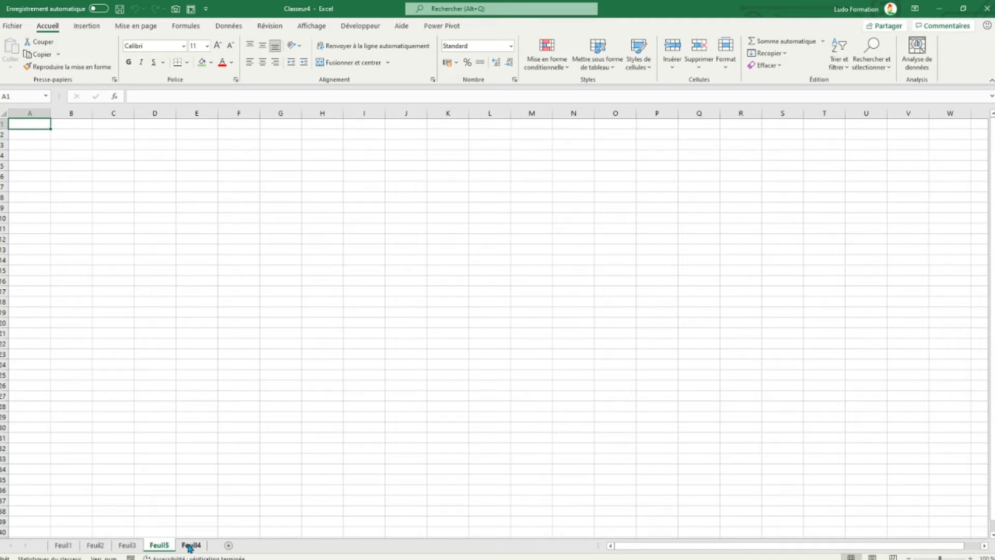
pyautogui.rightClick(96, 549)
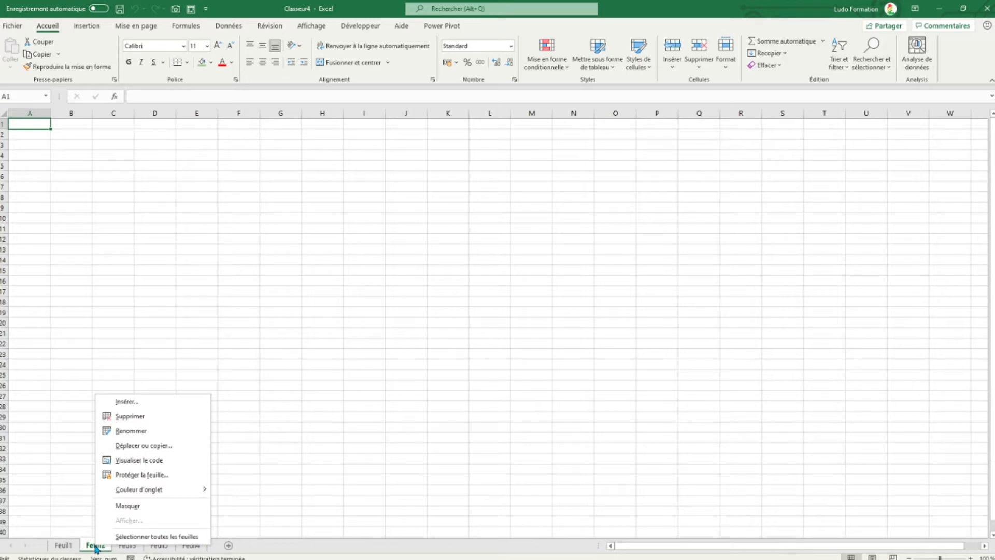
pyautogui.click(144, 407)
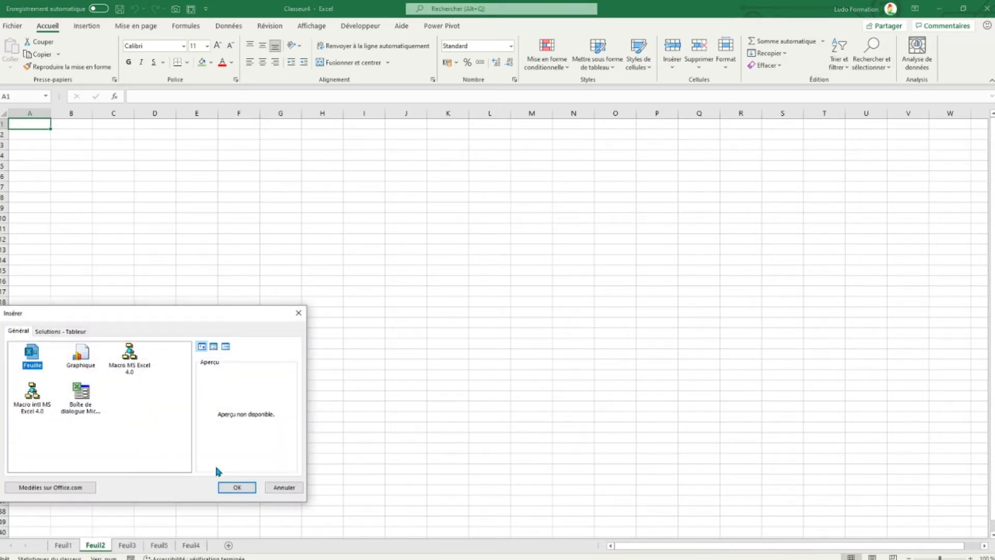
pyautogui.click(239, 486)
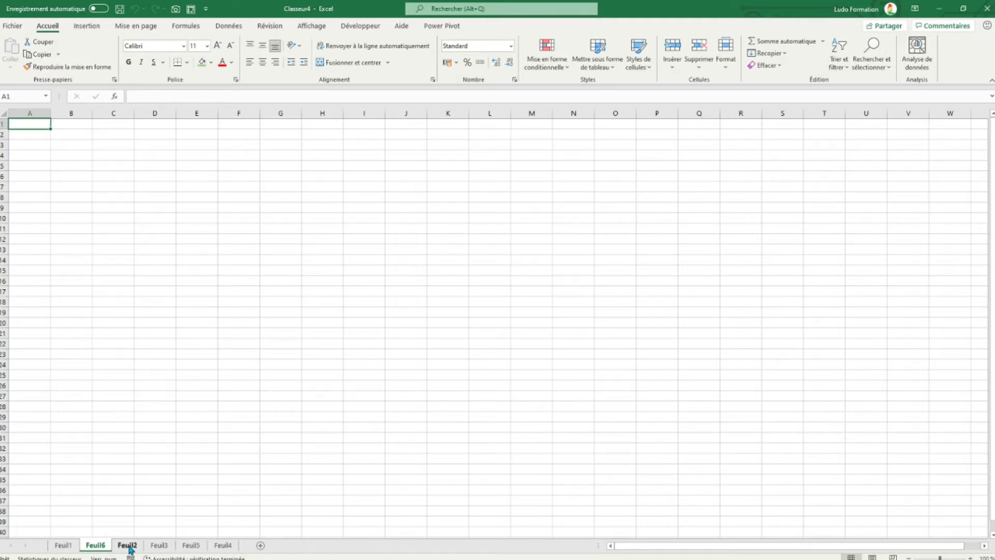
# Reorder the sheets by moving Feuil5 after Feuil4 and Feuil6 to the end, after Feuil5.
pyautogui.click(190, 547)
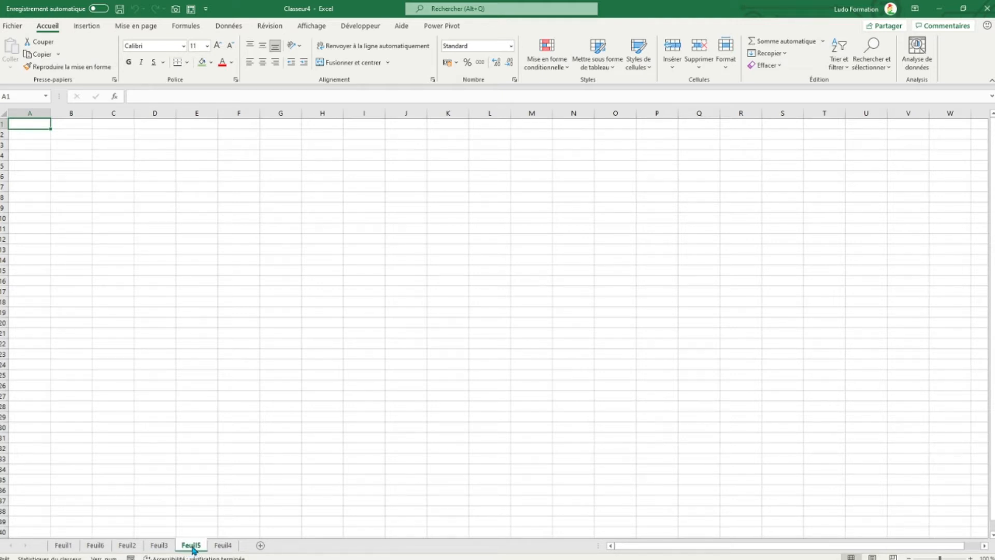
pyautogui.moveTo(192, 549); pyautogui.dragTo(191, 547)
pyautogui.moveTo(191, 546)
pyautogui.mouseDown()
pyautogui.moveTo(129, 548)
pyautogui.moveTo(243, 554)
pyautogui.mouseUp()
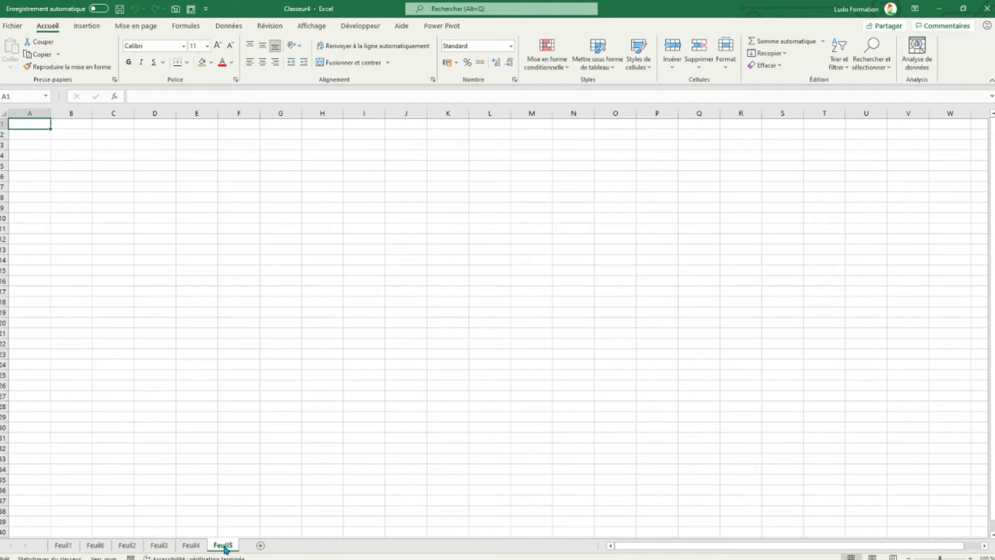
pyautogui.click(95, 547)
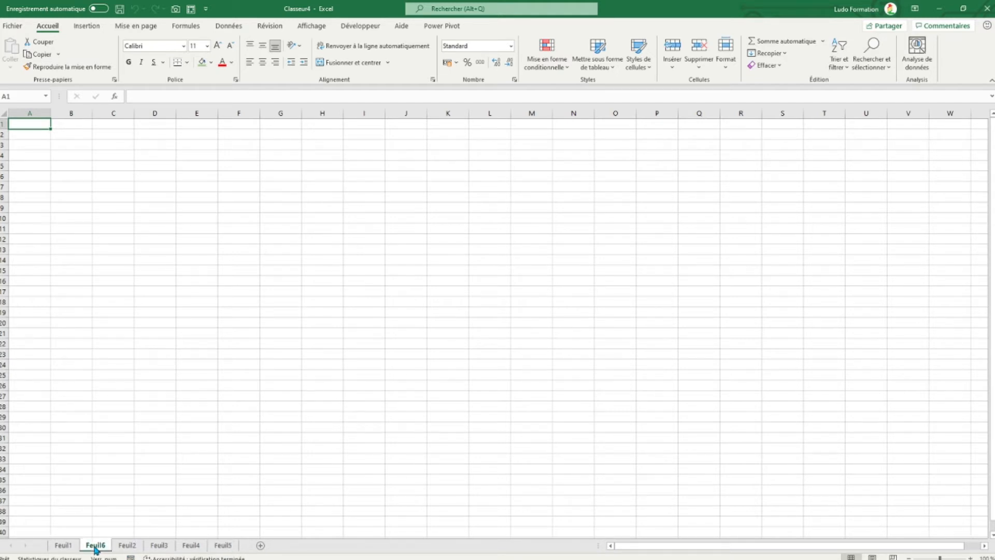
pyautogui.moveTo(95, 548); pyautogui.dragTo(241, 549)
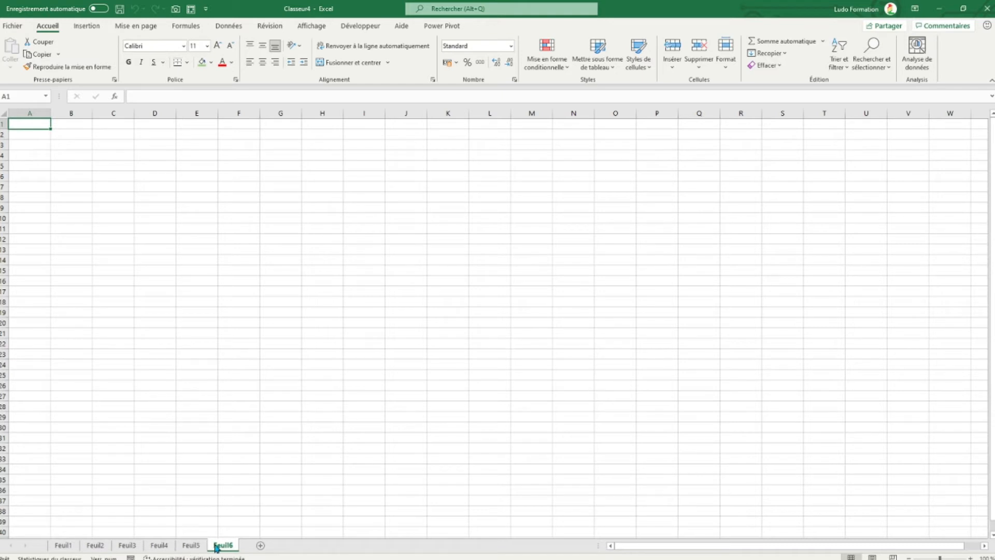
# Rename the Feuil3 worksheet as "Test 1".
pyautogui.click(128, 546)
pyautogui.rightClick(129, 549)
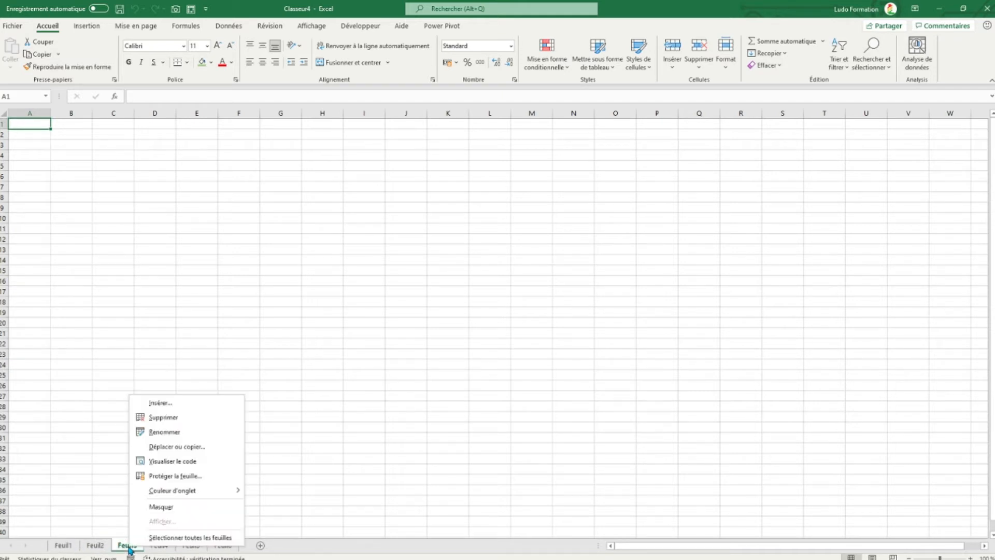
pyautogui.click(176, 435)
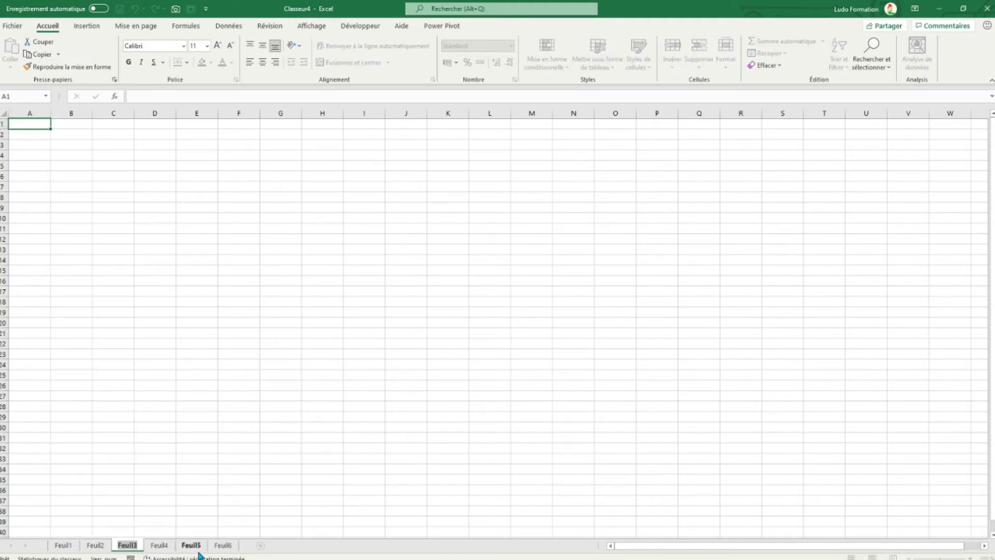
pyautogui.write('Test')
pyautogui.press('Return')
pyautogui.write('1')
pyautogui.press('Return')
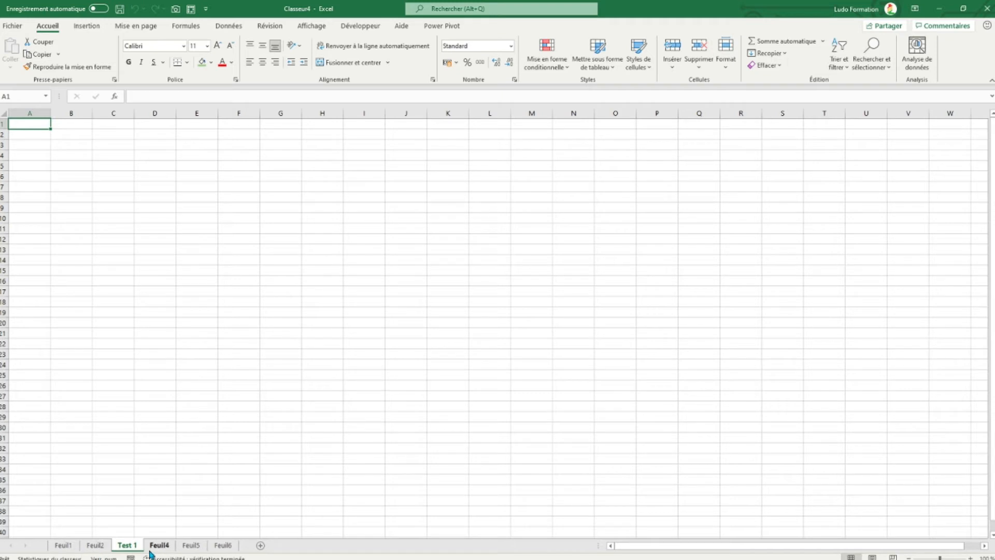
# Set the Test 1 sheet's tab colour to a dark blue theme shade and switch to Feuil2 to view it.
pyautogui.rightClick(134, 546)
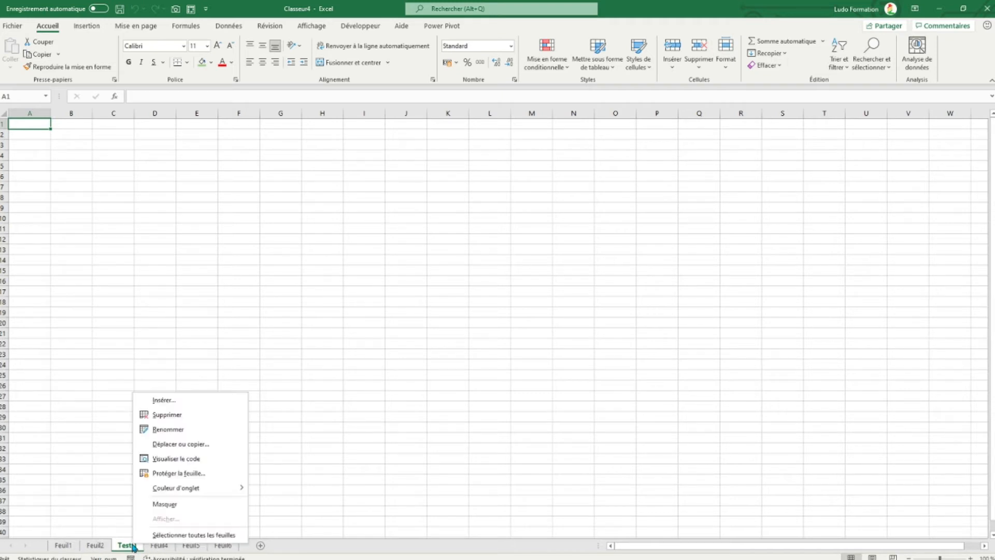
pyautogui.moveTo(172, 492)
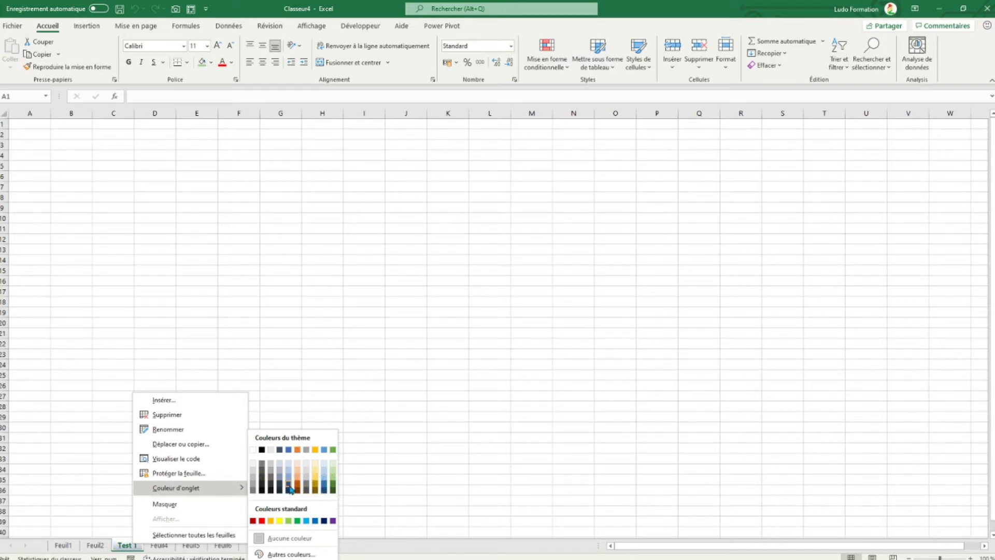
pyautogui.click(290, 487)
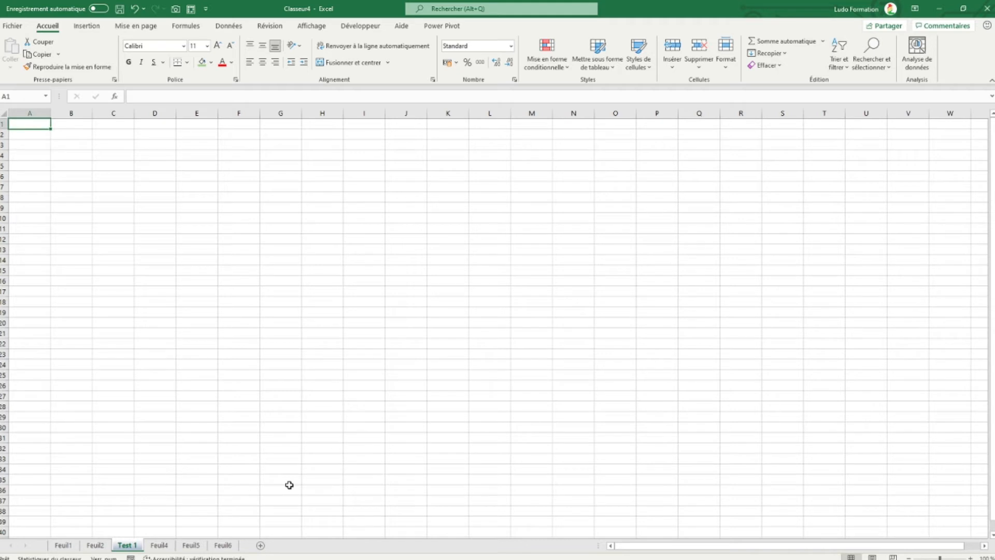
pyautogui.click(97, 545)
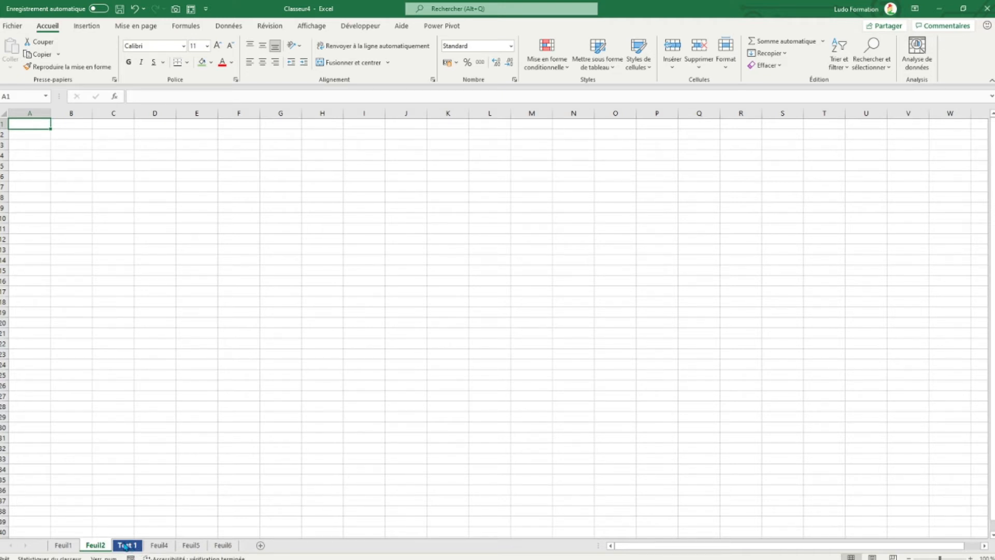
# Rename the Feuil4 worksheet as "Test 2".
pyautogui.rightClick(159, 546)
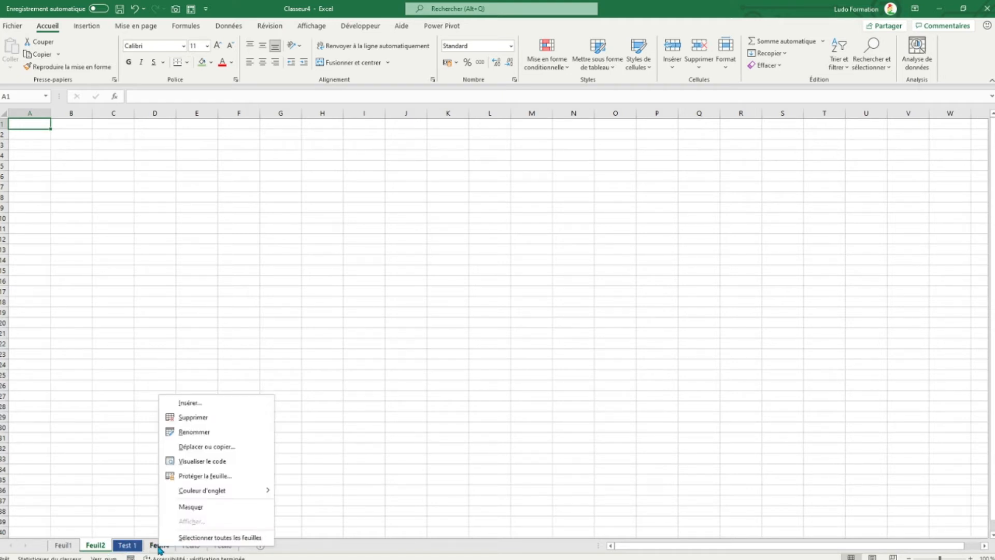
pyautogui.click(209, 435)
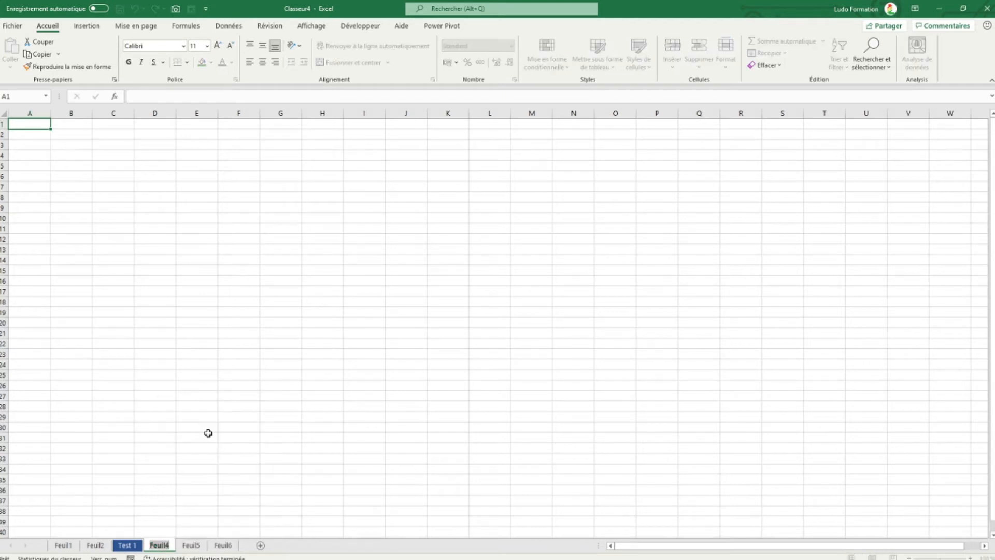
pyautogui.write('T')
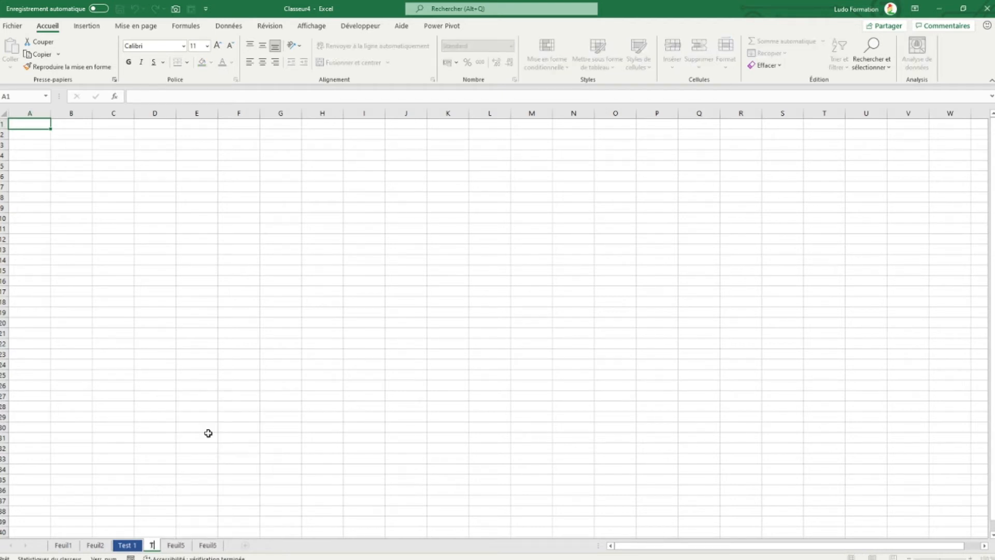
pyautogui.write('est 2')
pyautogui.press('Return')
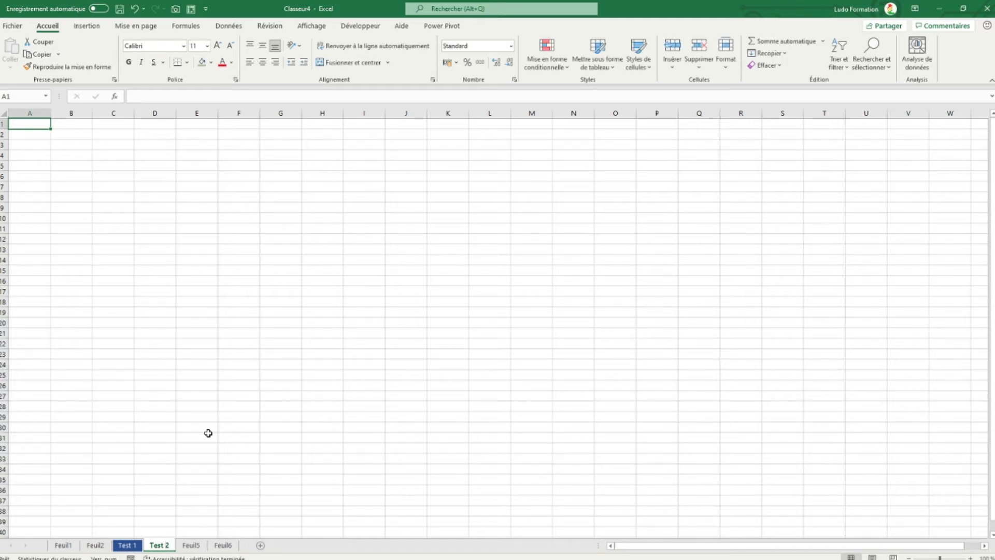
# Set the Test 2 sheet's tab colour to a dark orange theme shade and switch to Feuil2 to view it.
pyautogui.rightClick(162, 546)
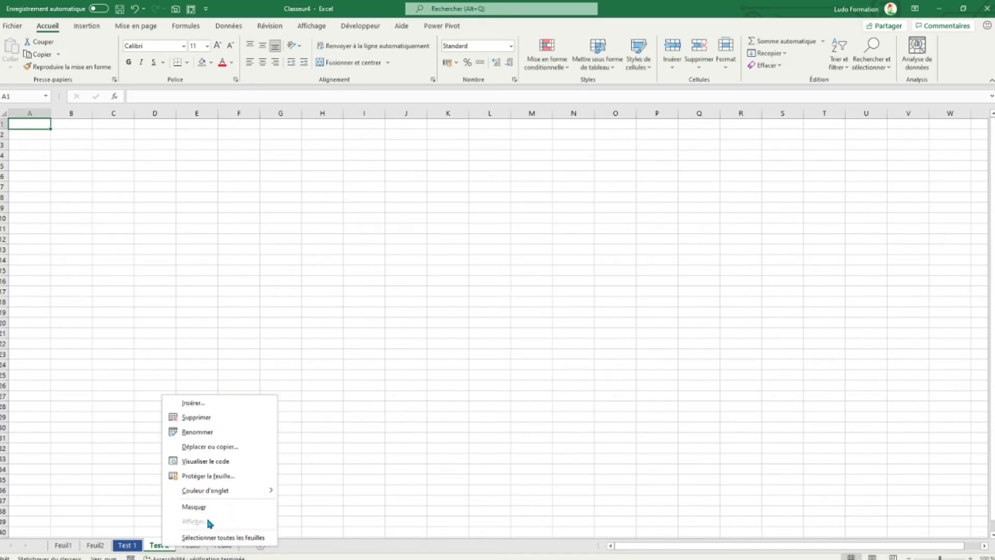
pyautogui.moveTo(251, 491)
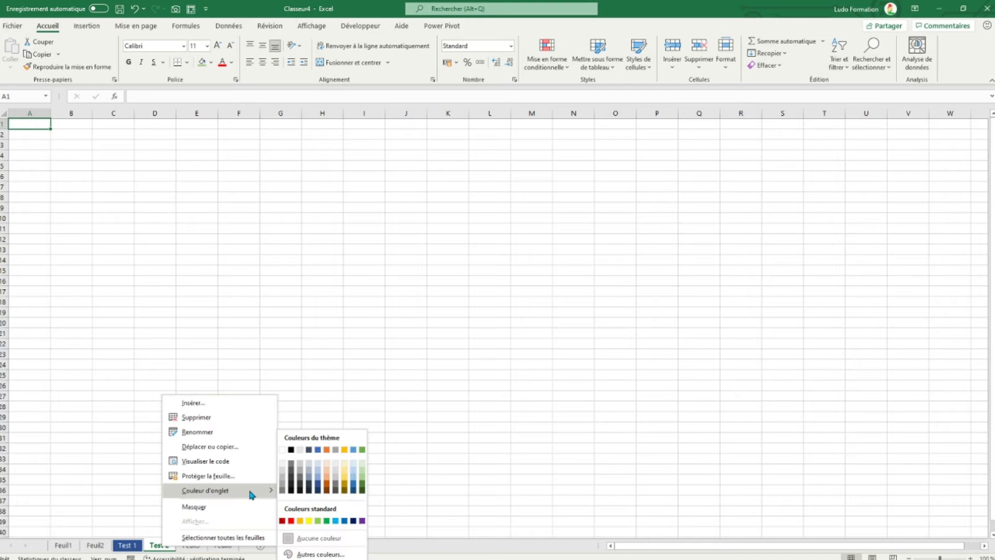
pyautogui.click(327, 485)
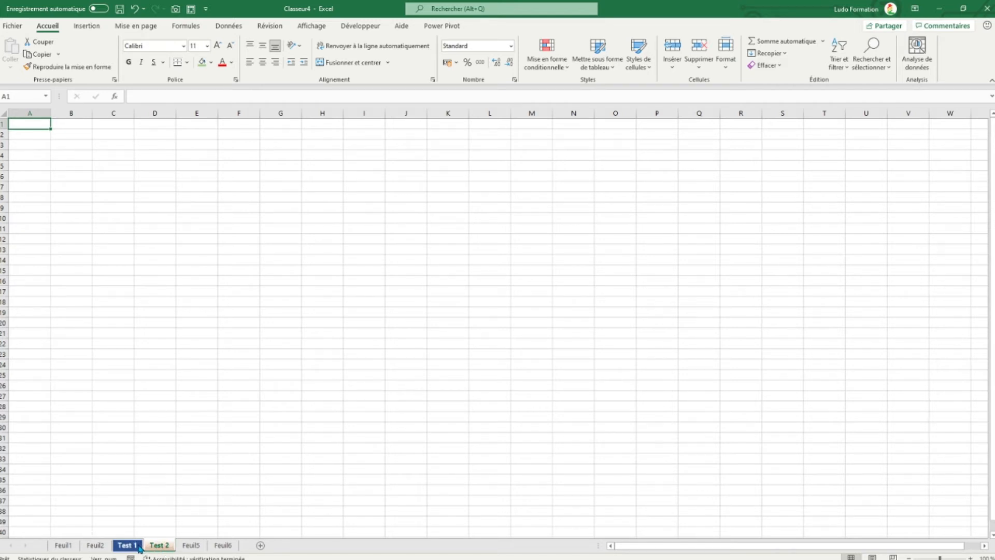
pyautogui.click(96, 547)
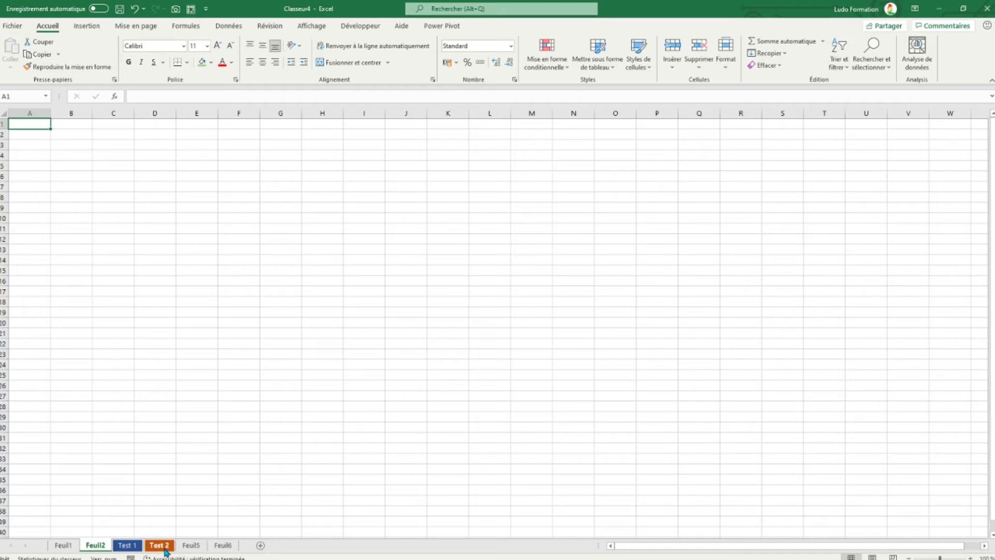
# Hide the Test 1 and Test 2 worksheets.
pyautogui.click(130, 549)
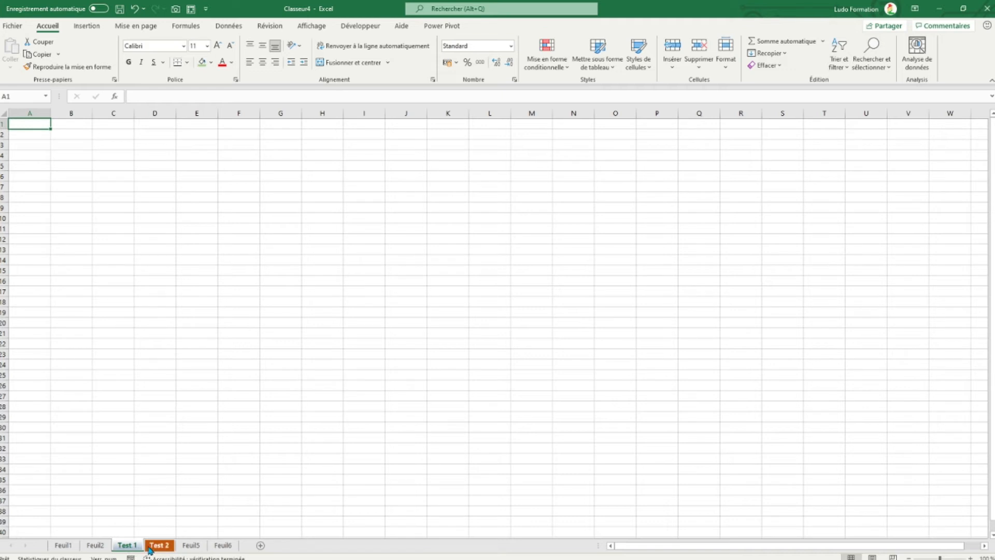
pyautogui.hotkey('ctrl', 'pagedown')
pyautogui.click(125, 548)
pyautogui.rightClick(124, 548)
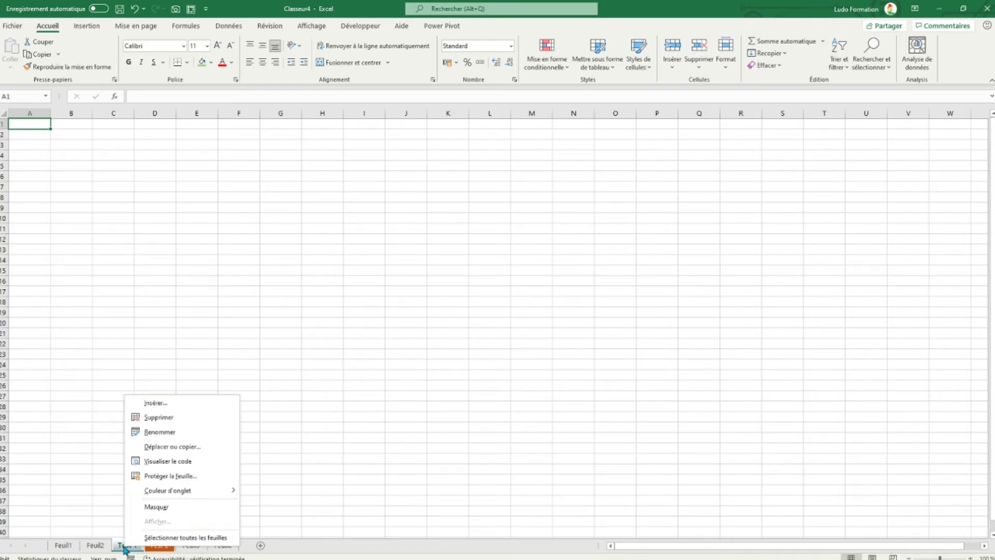
pyautogui.click(188, 508)
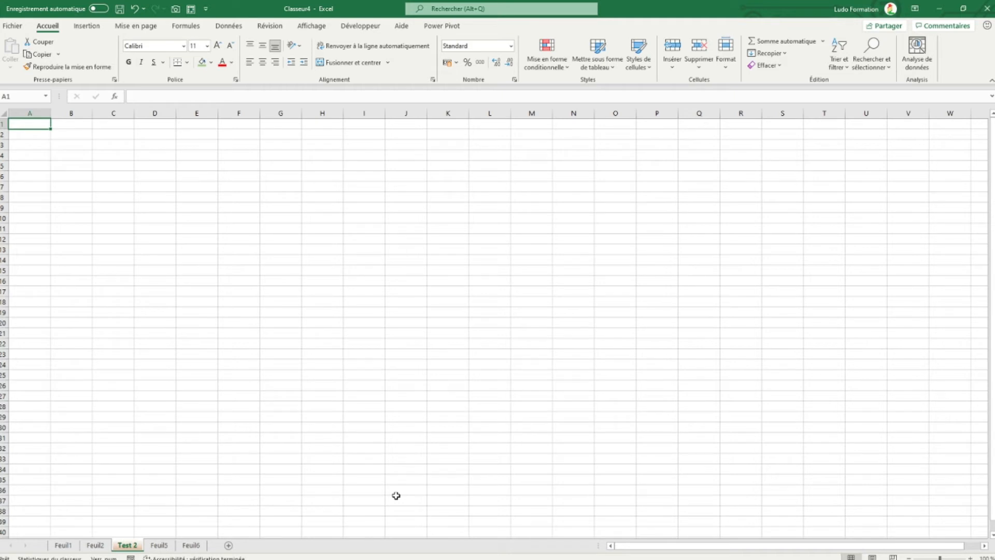
pyautogui.rightClick(132, 549)
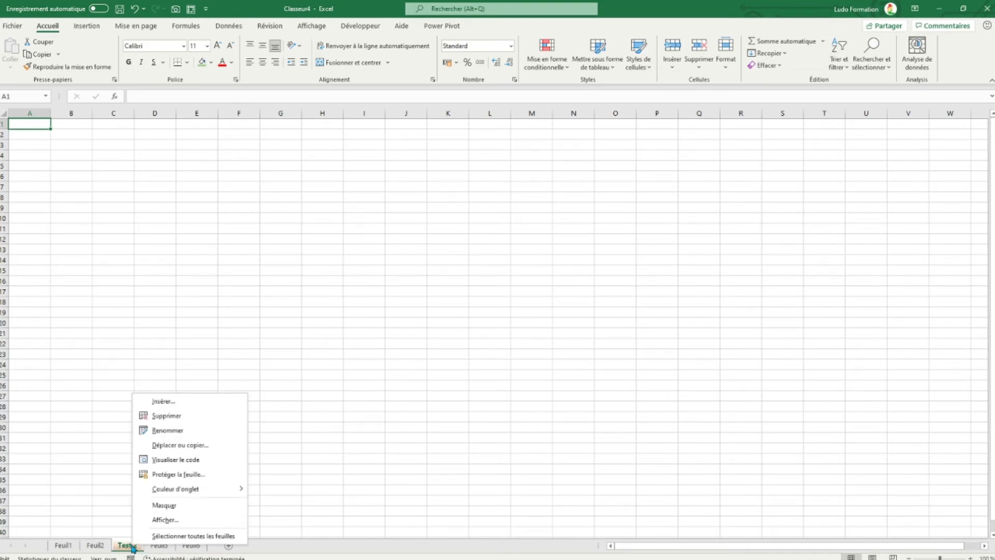
pyautogui.click(164, 505)
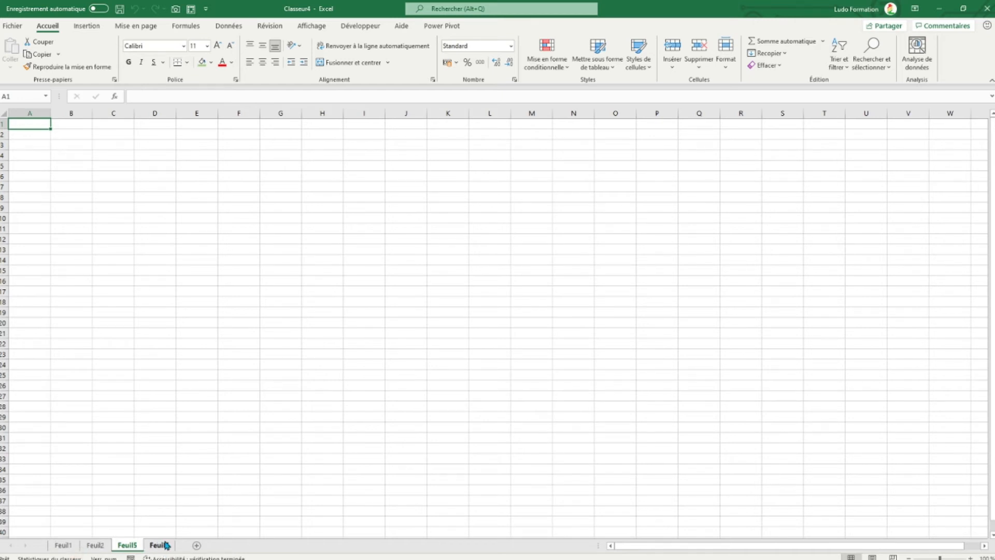
# Unhide the Test 2 worksheet from the list of hidden sheets.
pyautogui.click(101, 548)
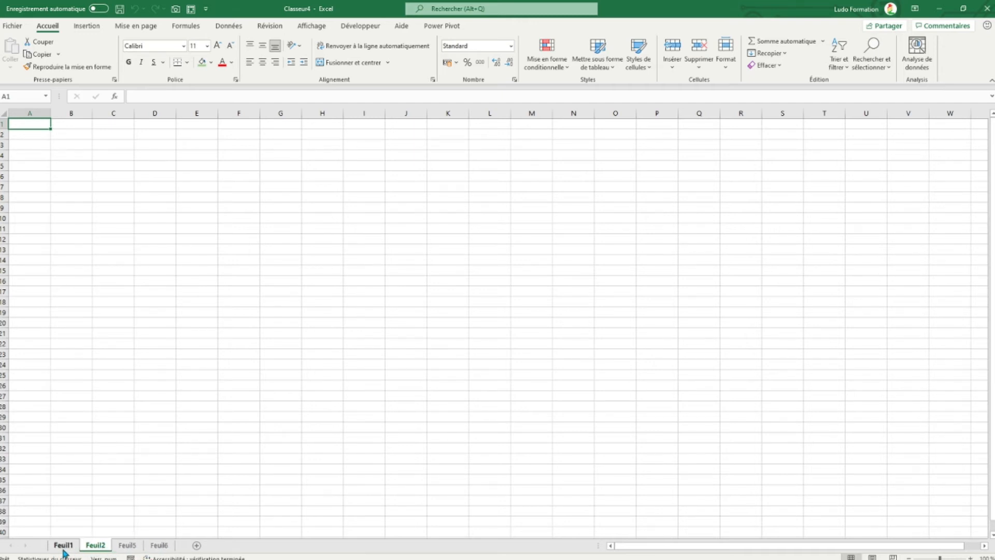
pyautogui.rightClick(67, 548)
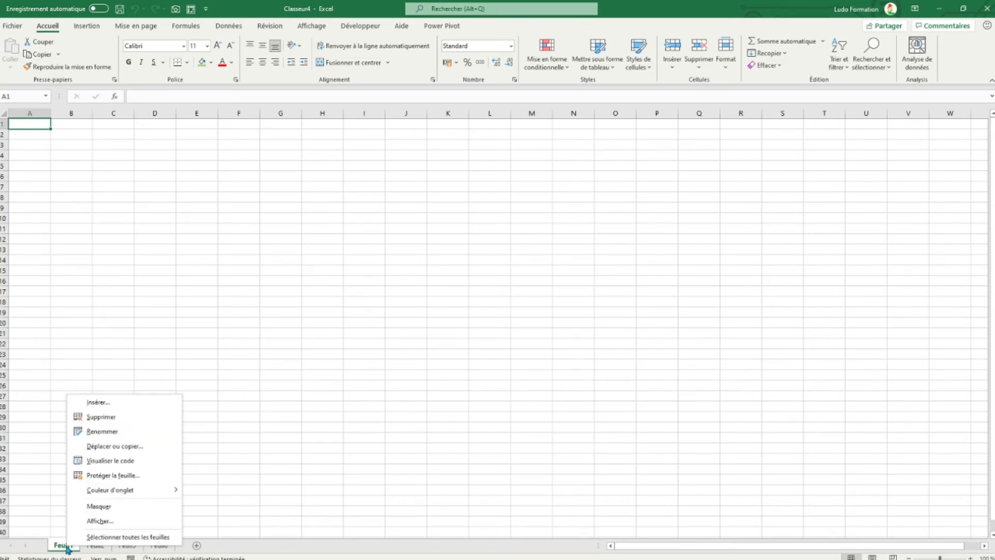
pyautogui.click(122, 521)
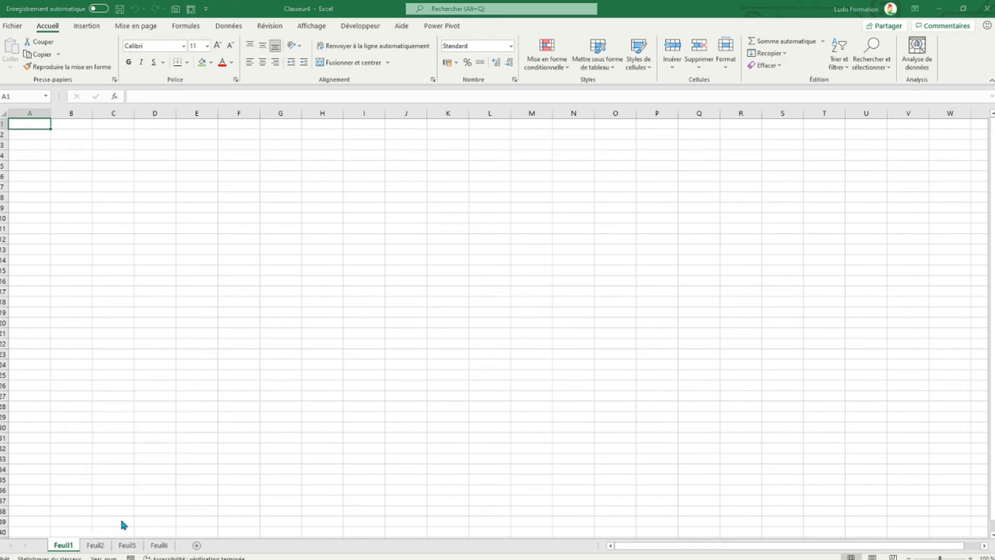
pyautogui.click(61, 496)
pyautogui.click(63, 487)
pyautogui.click(63, 495)
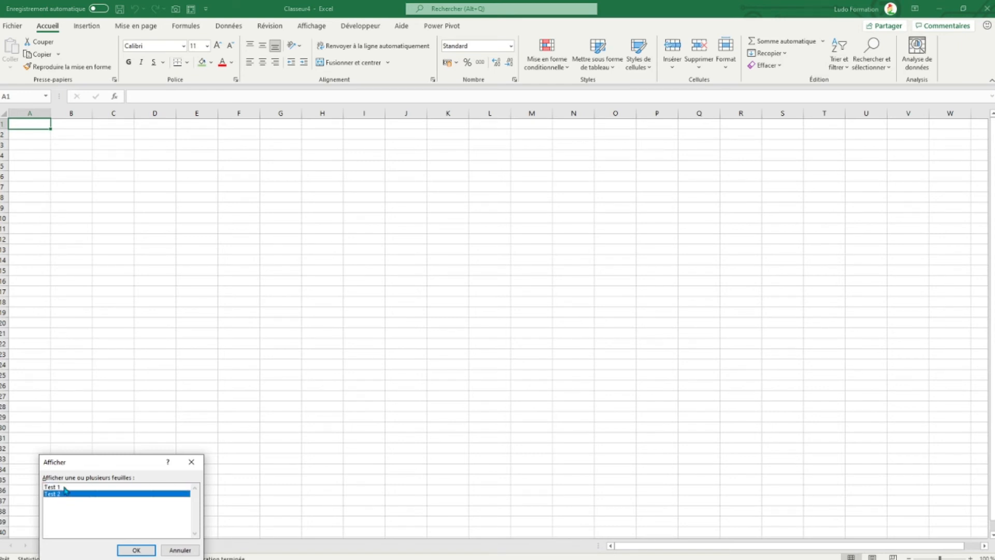
pyautogui.click(63, 487)
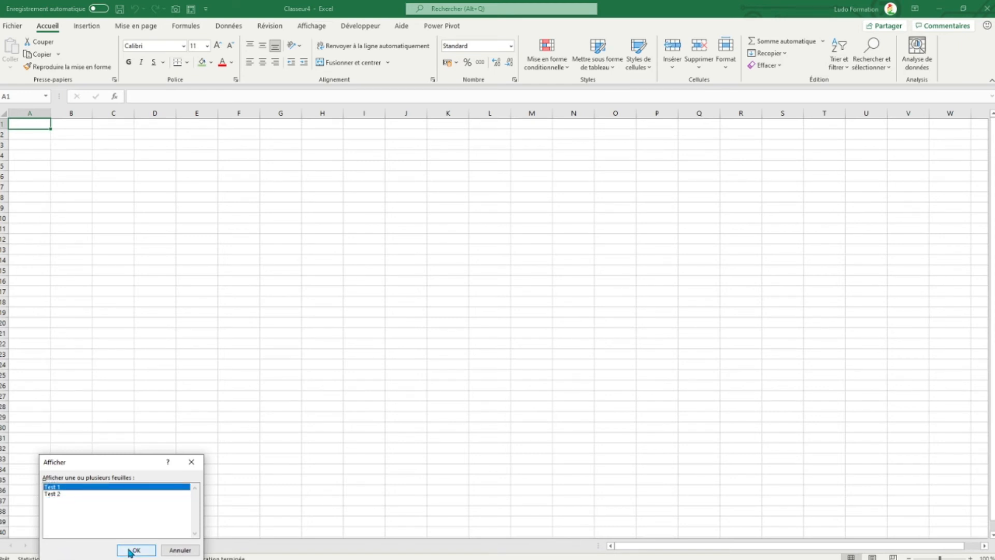
pyautogui.click(60, 493)
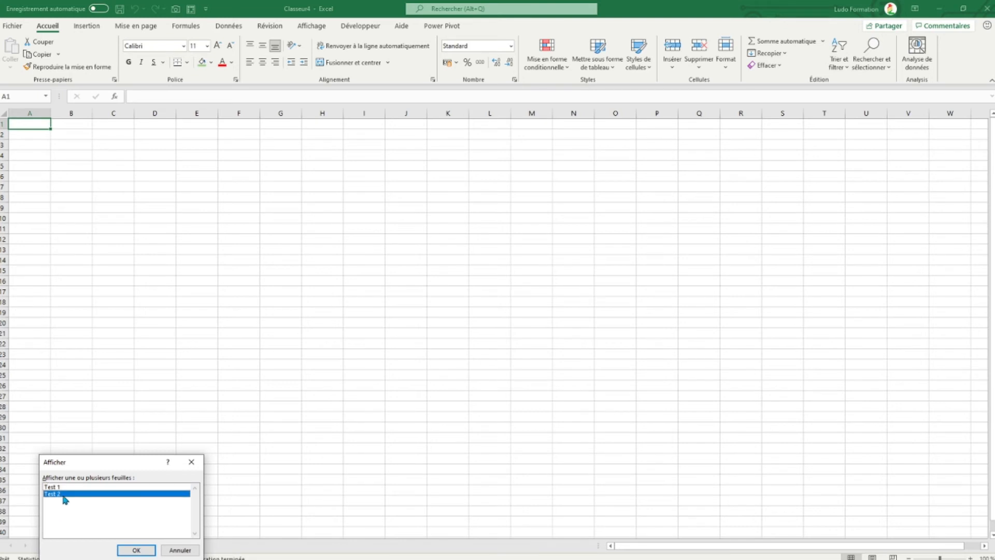
pyautogui.click(137, 551)
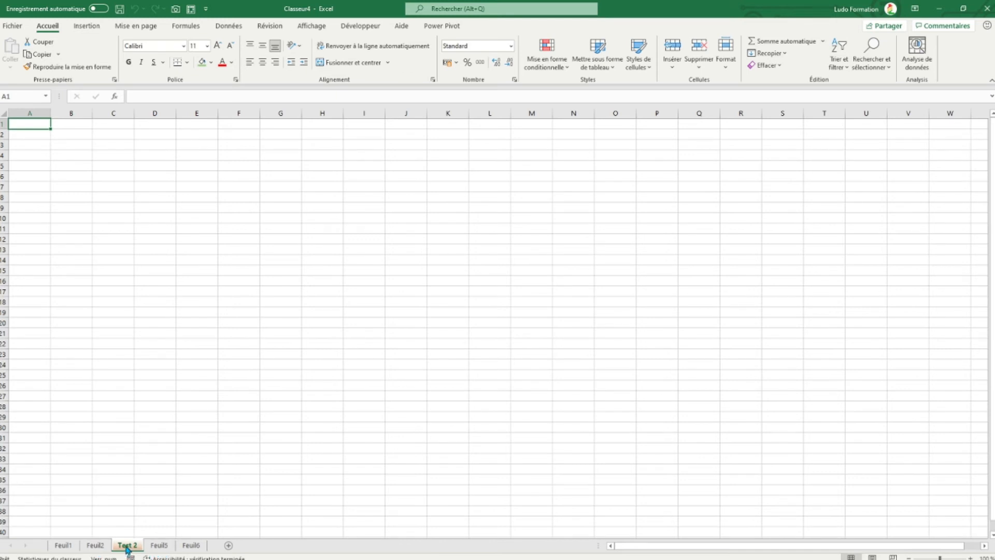
# Unhide the Test 1 worksheet and look through the Test 2, Test 1, Feuil2 and Feuil1 sheets.
pyautogui.rightClick(64, 548)
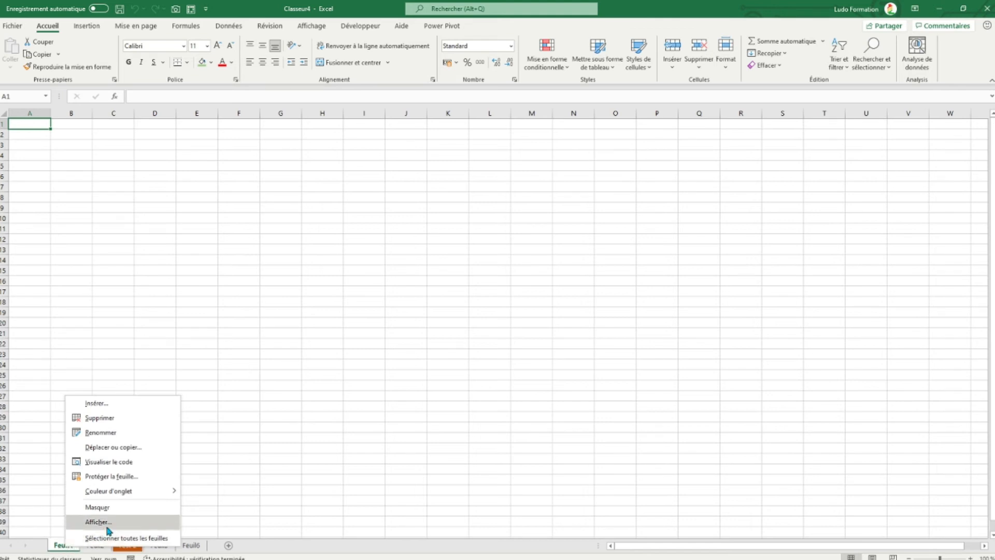
pyautogui.click(61, 548)
pyautogui.rightClick(67, 548)
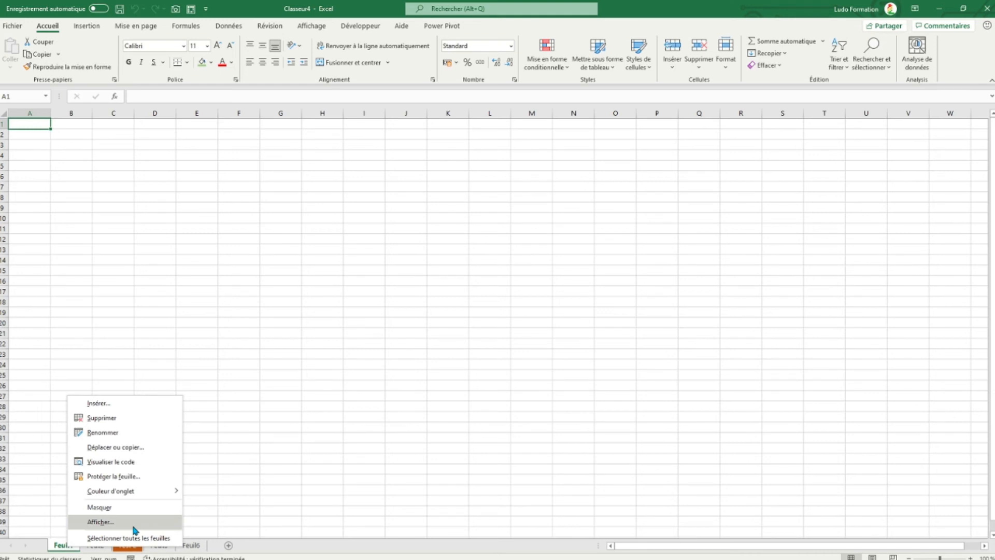
pyautogui.click(134, 527)
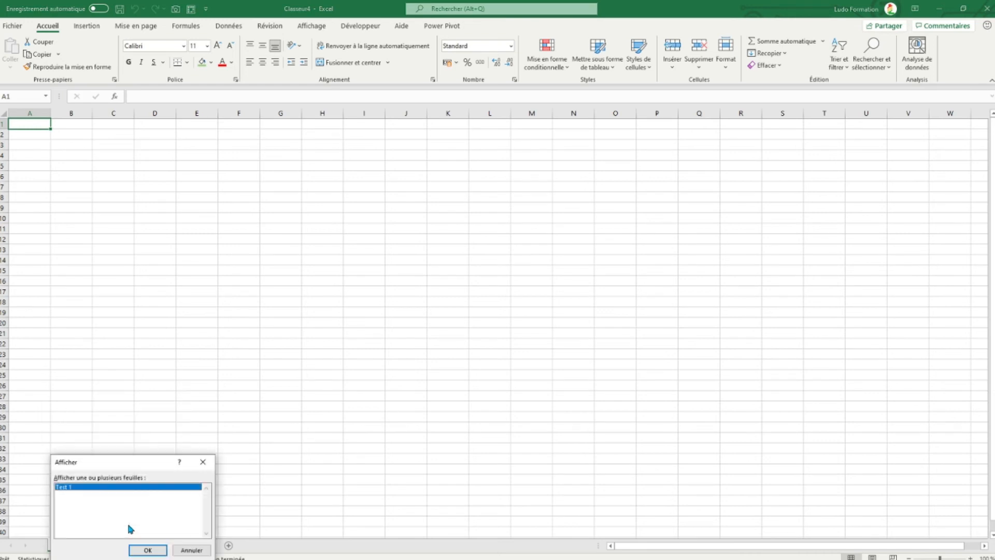
pyautogui.click(147, 551)
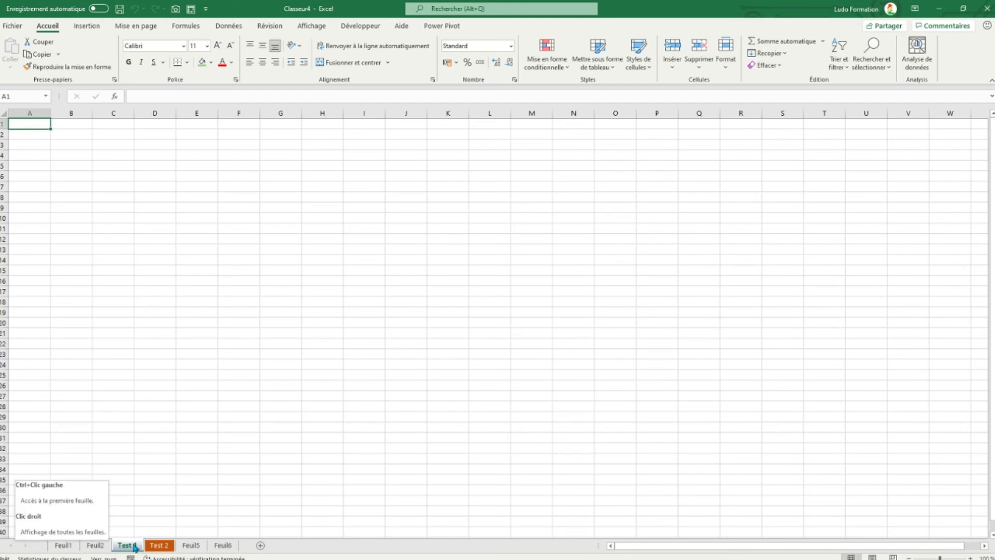
pyautogui.click(167, 548)
pyautogui.click(125, 549)
pyautogui.click(94, 547)
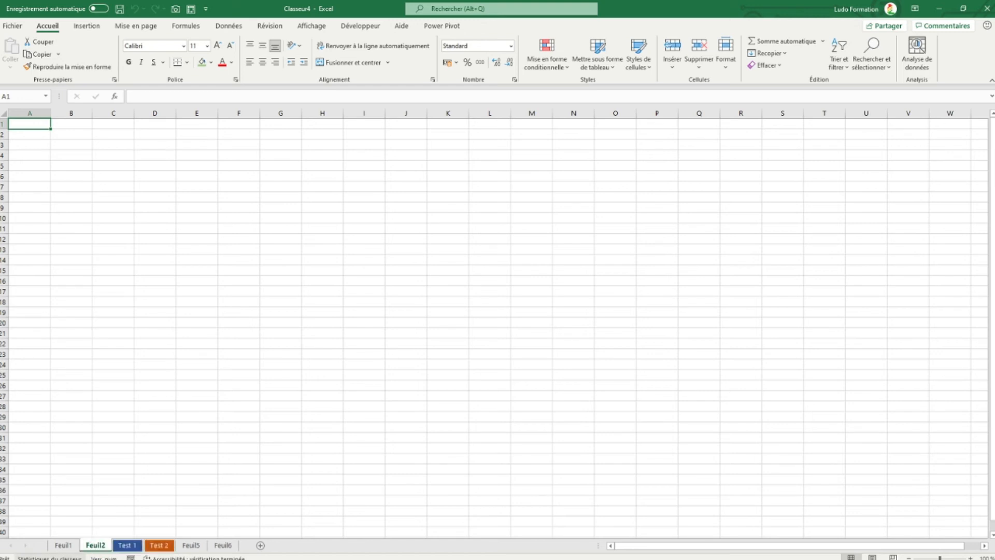
pyautogui.click(63, 545)
# On the Test 1 sheet, apply all borders to the range A2:D8.
pyautogui.click(138, 547)
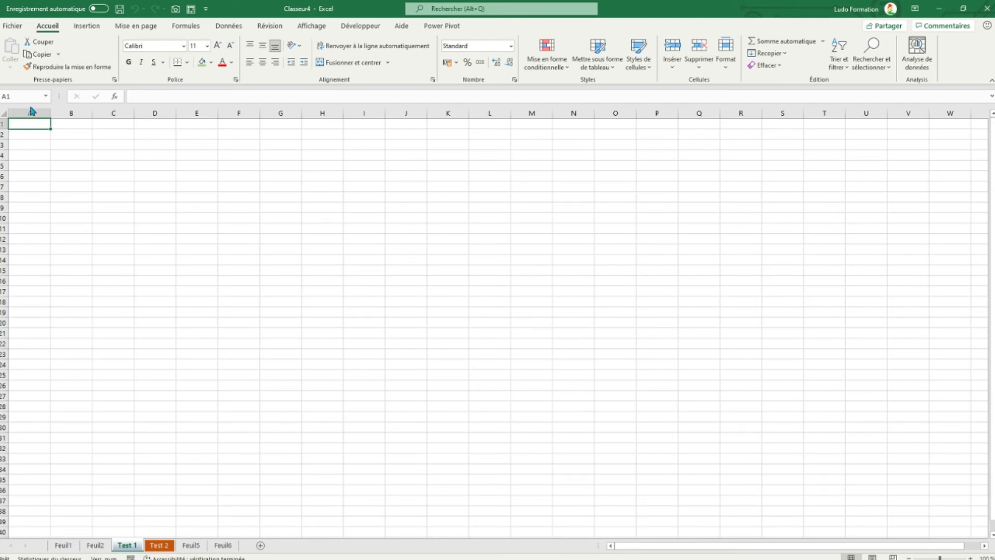
pyautogui.rightClick(39, 126)
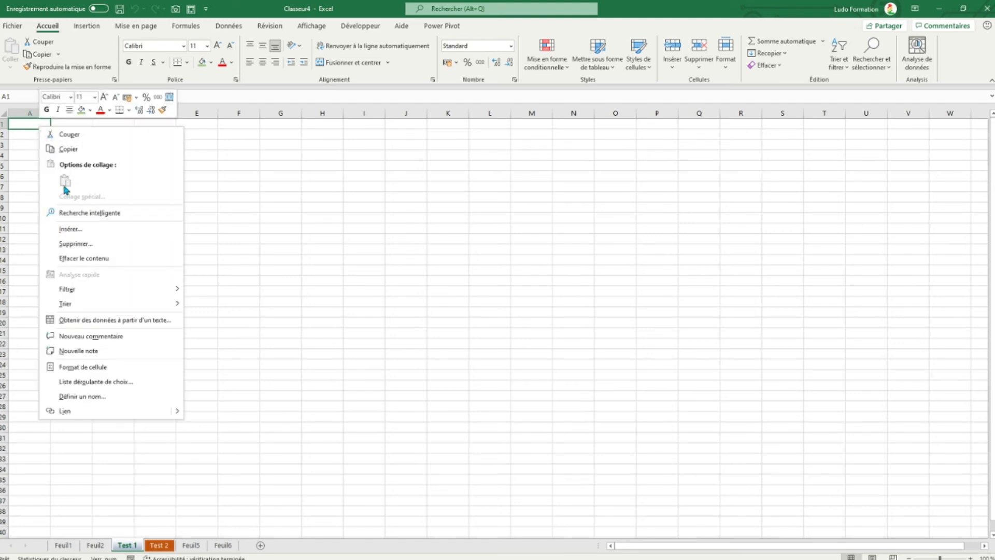
pyautogui.press('Escape')
pyautogui.moveTo(40, 134); pyautogui.dragTo(146, 198)
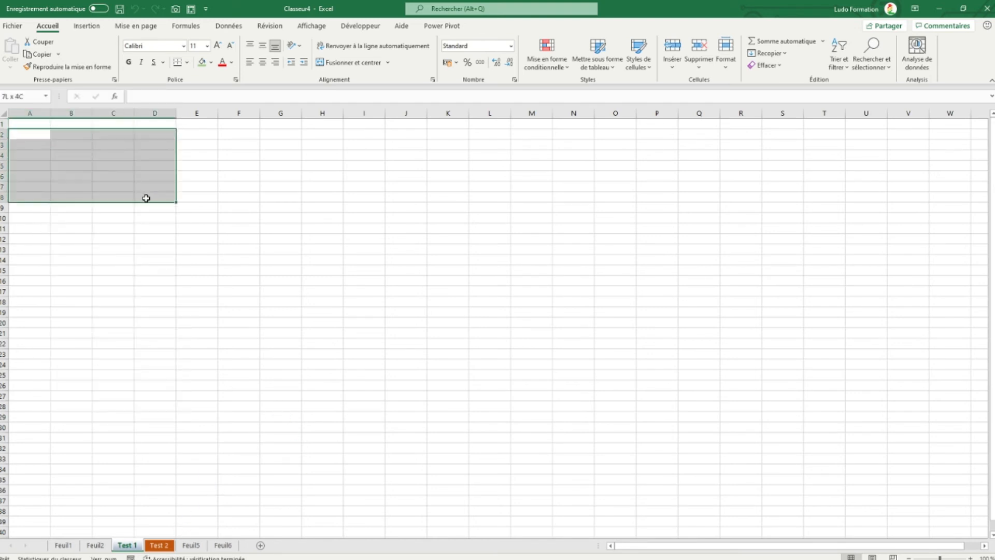
pyautogui.click(187, 62)
pyautogui.click(222, 166)
# Fill the table's header row A2:D2 with light green and the cells A3:A8 with a light gold theme shade.
pyautogui.moveTo(27, 133); pyautogui.dragTo(153, 136)
pyautogui.click(201, 62)
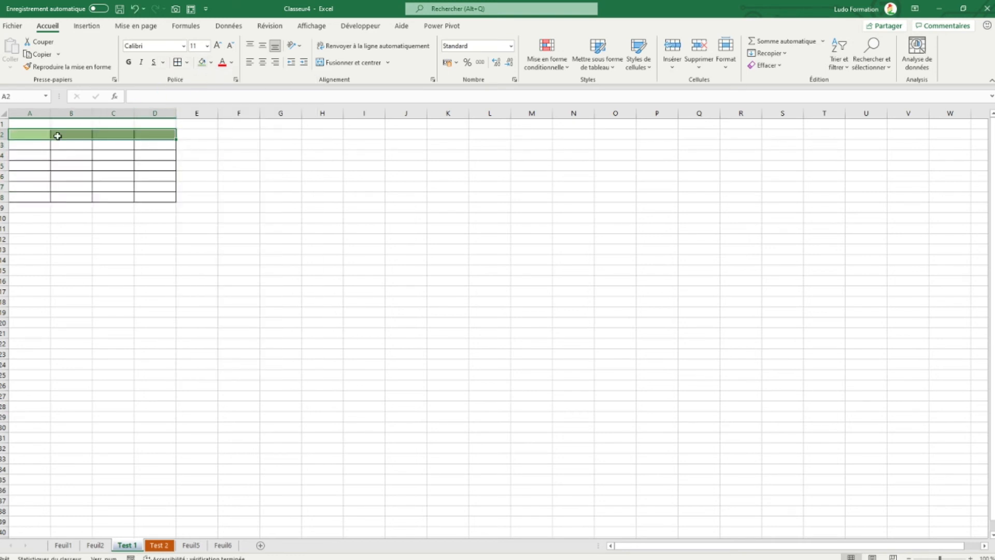
pyautogui.moveTo(38, 144); pyautogui.dragTo(44, 198)
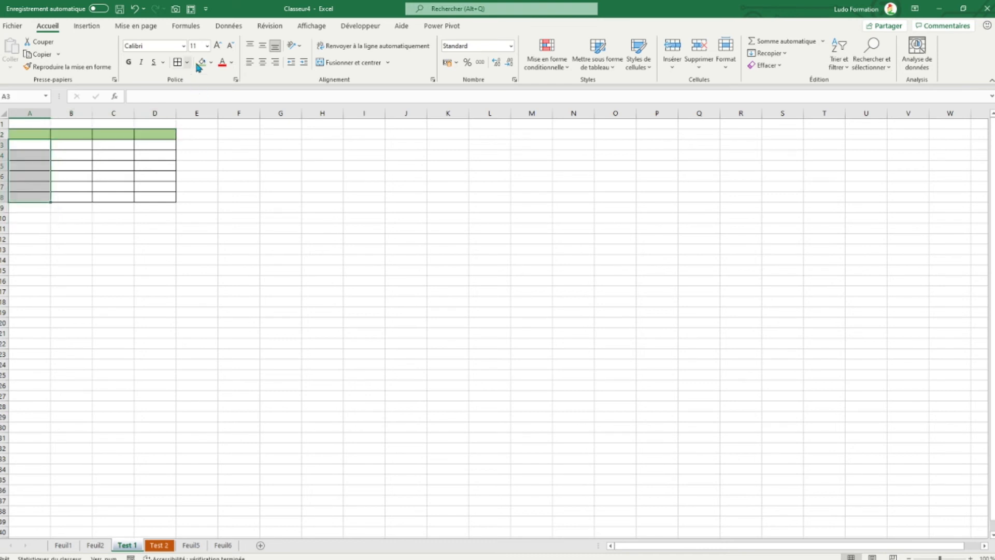
pyautogui.click(211, 62)
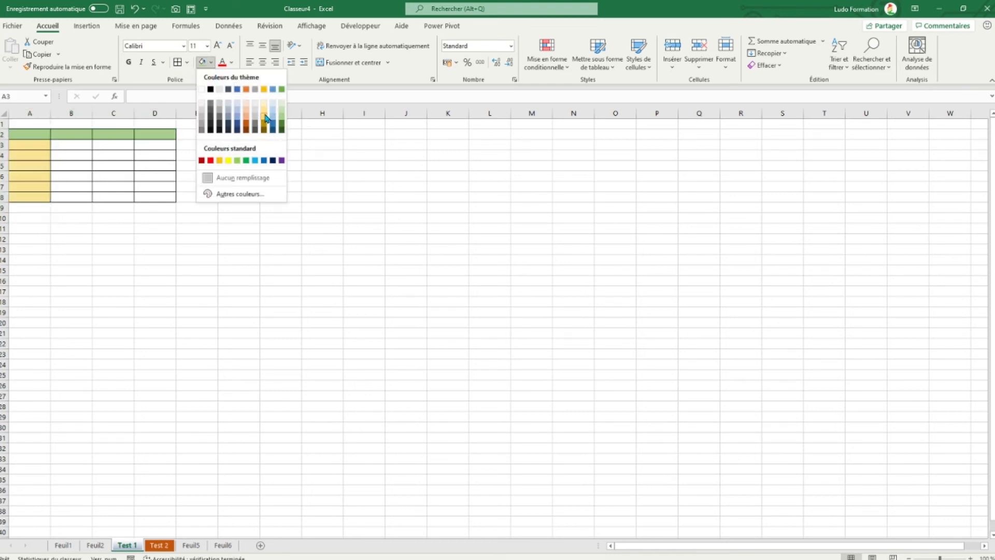
pyautogui.click(263, 117)
pyautogui.click(97, 252)
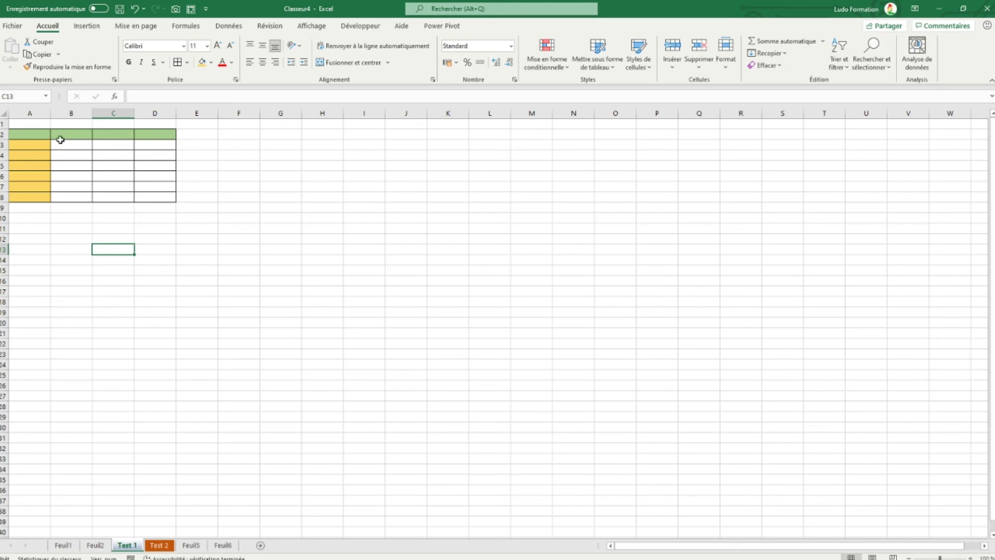
# Create a copy of the Test 1 worksheet at the end of the workbook and compare it with the original.
pyautogui.rightClick(128, 549)
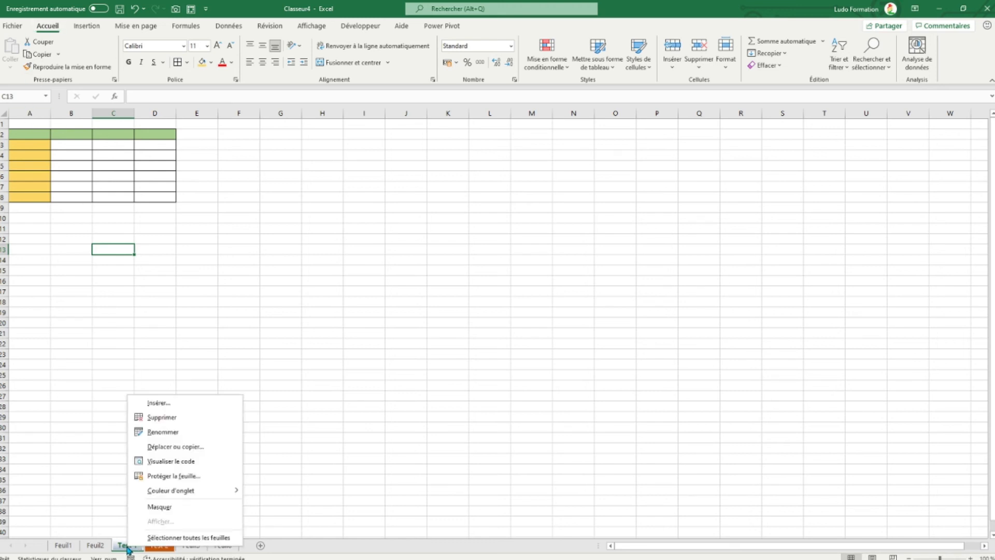
pyautogui.click(194, 446)
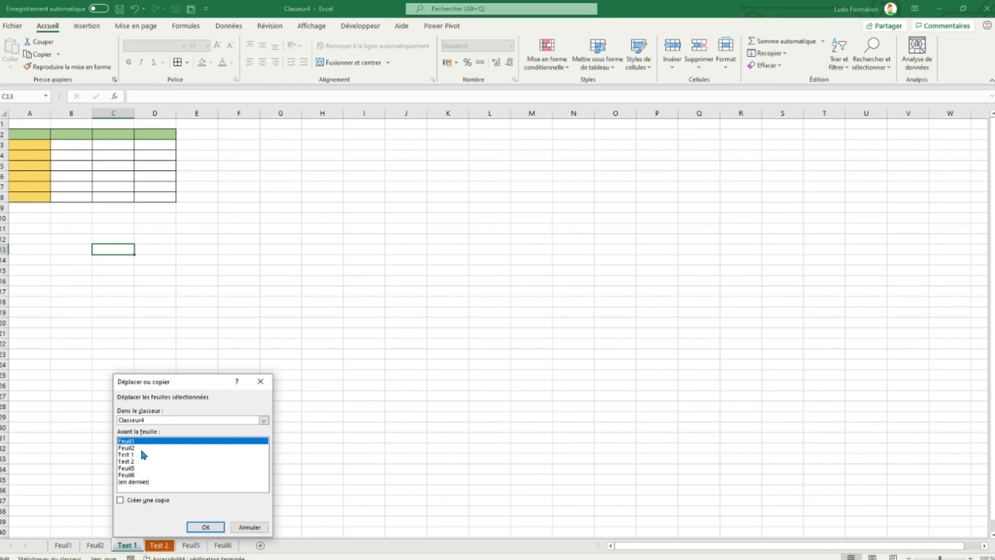
pyautogui.click(140, 446)
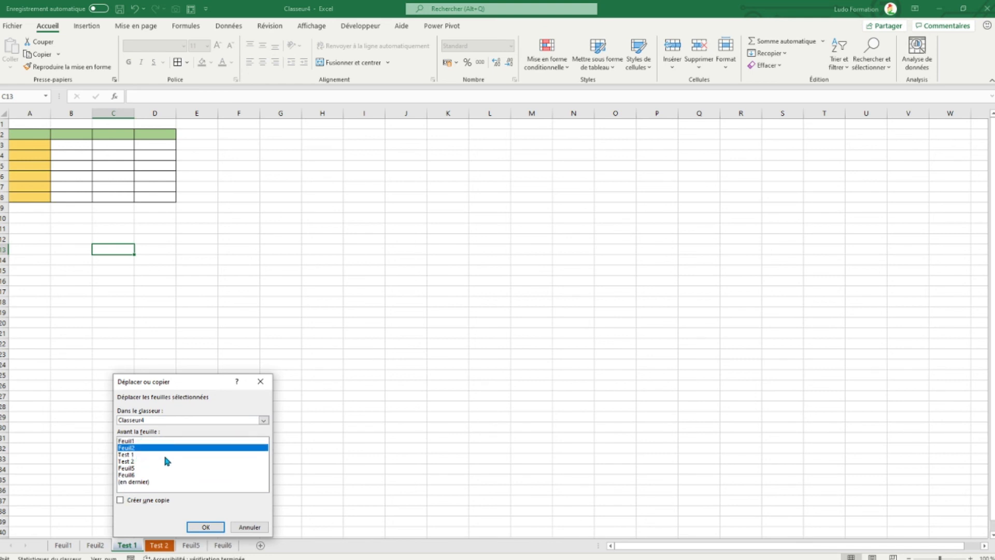
pyautogui.click(146, 500)
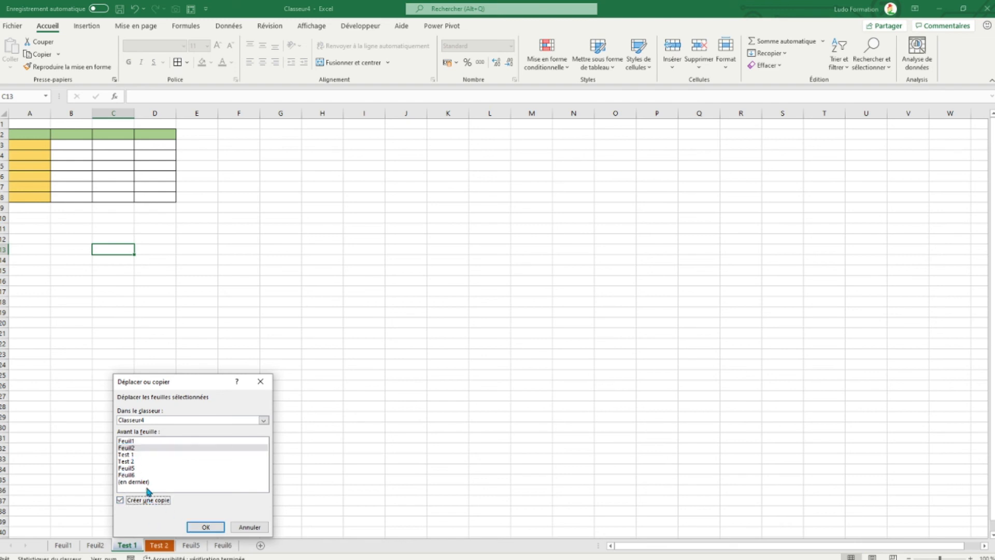
pyautogui.click(140, 482)
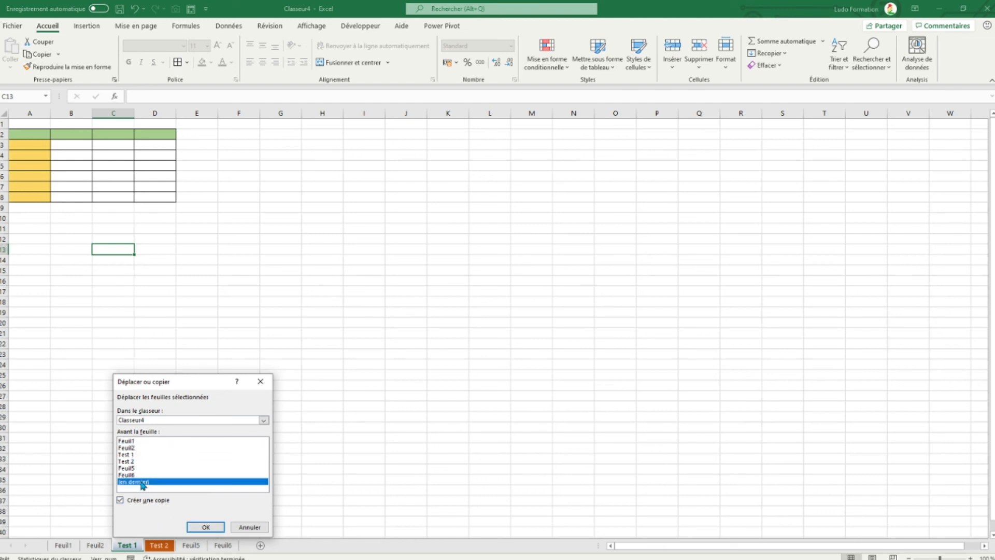
pyautogui.click(207, 527)
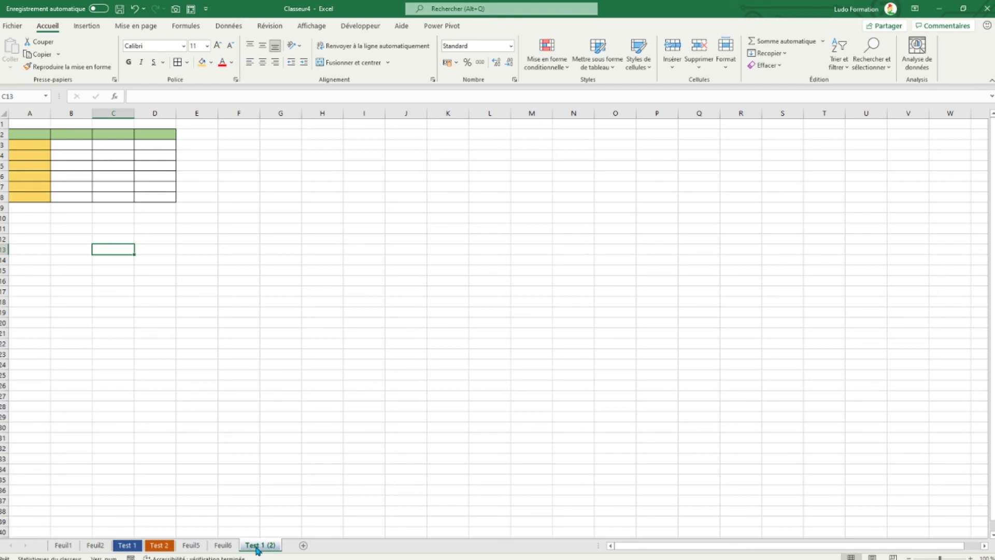
pyautogui.click(122, 548)
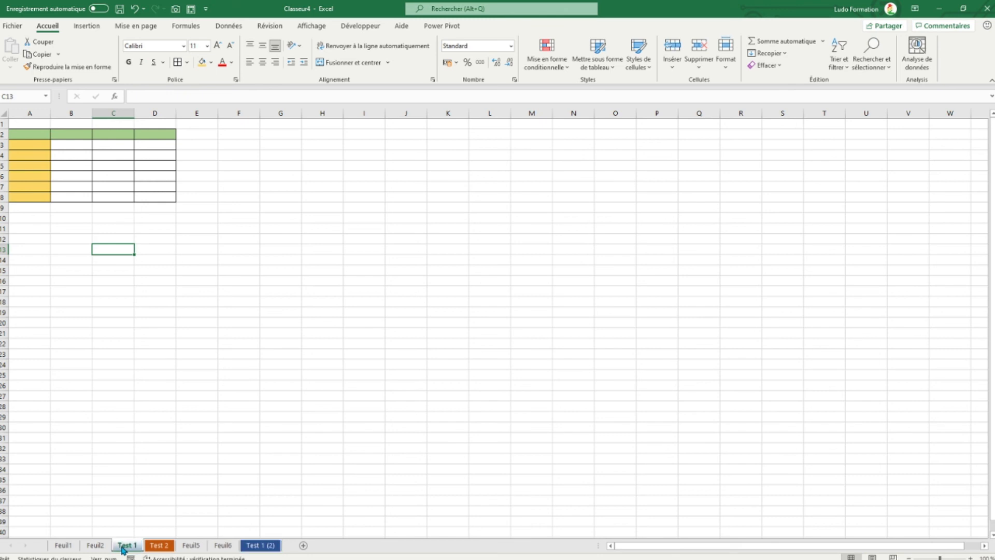
pyautogui.click(252, 547)
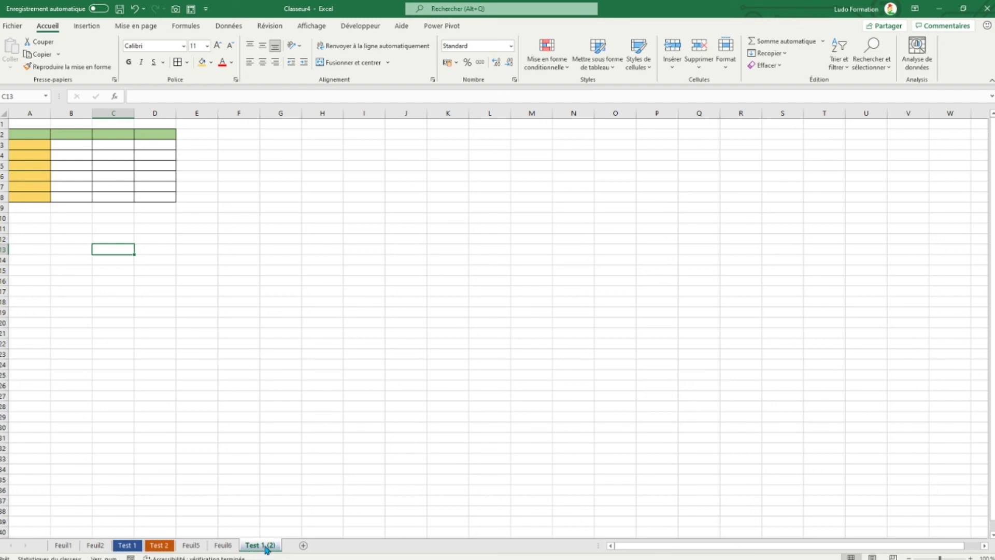
# Rename the copied Test 1 (2) worksheet as "test1 bis".
pyautogui.rightClick(266, 549)
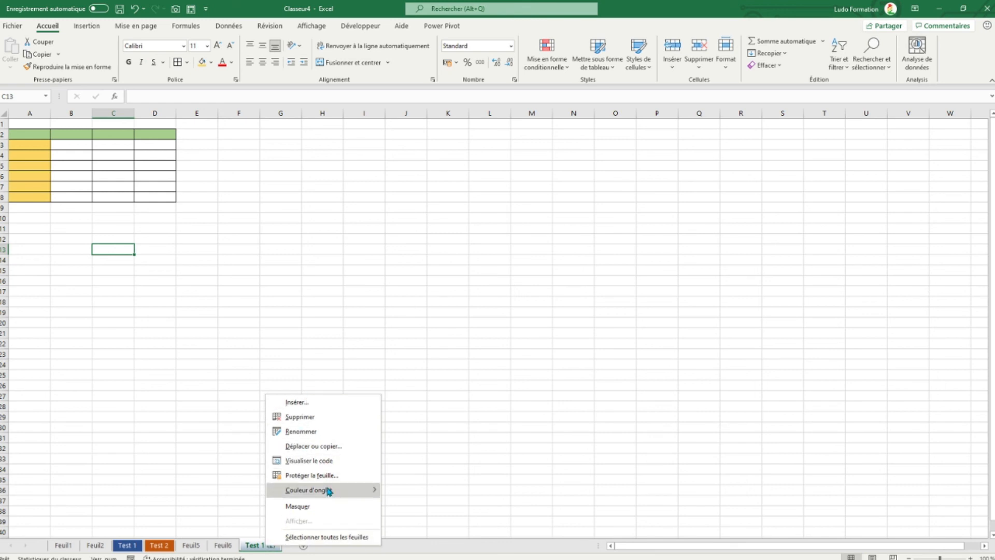
pyautogui.click(325, 434)
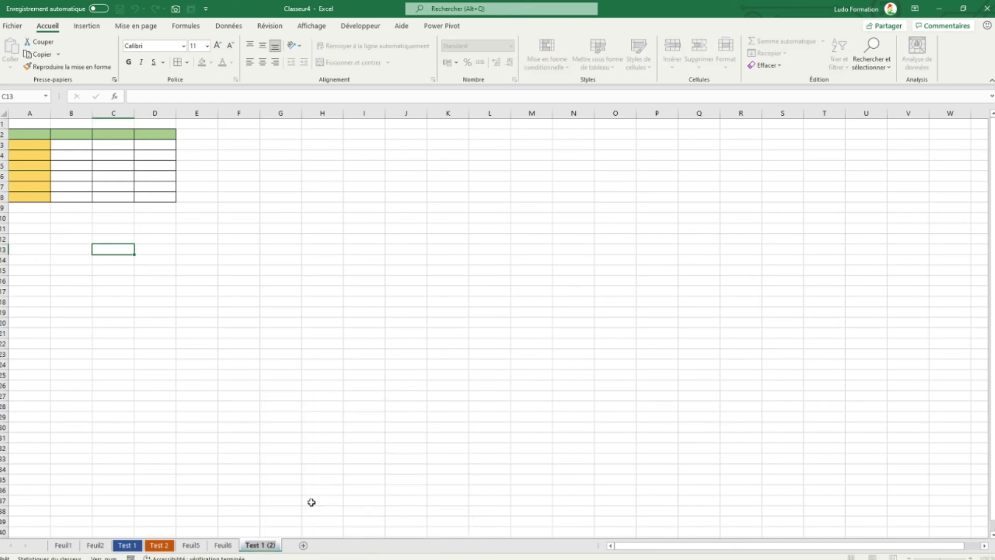
pyautogui.press('BackSpace')
pyautogui.write('test1 bis')
pyautogui.press('Return')
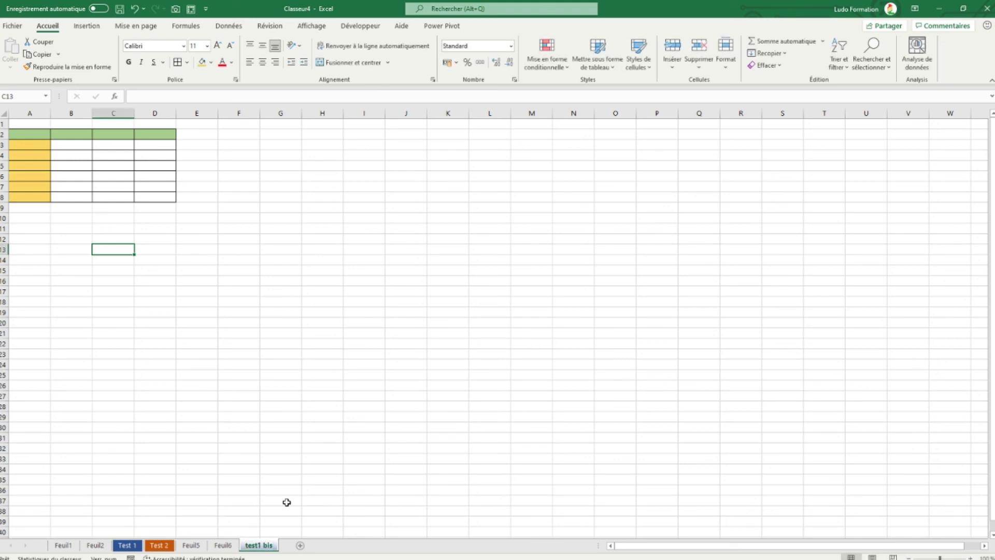